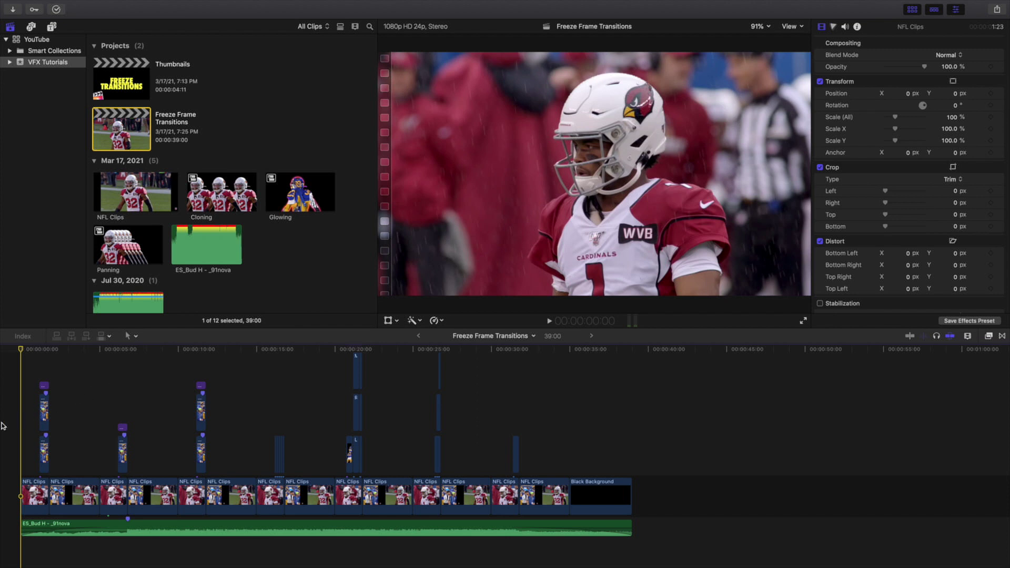
Play through the Freeze Frame Transitions project and return the playhead to its start
{"action": "key", "text": "space"}
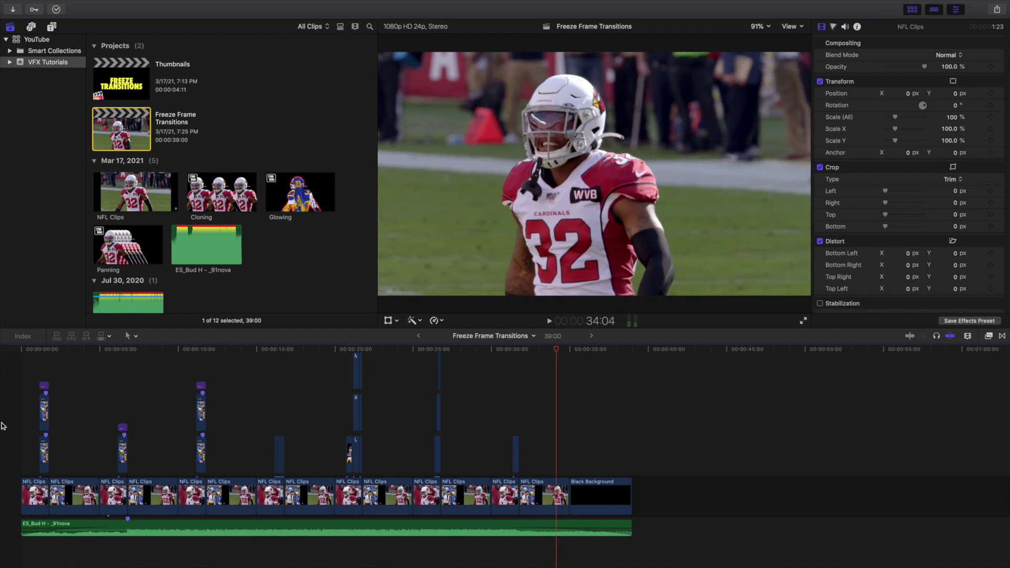
{"action": "key", "text": "space"}
{"action": "key", "text": "Home"}
Go to the start of the first transition and examine the effect settings of its Sliding and Glow Effect clips
{"action": "key", "text": "super+equal"}
{"action": "key", "text": "super+equal"}
{"action": "key", "text": "super+equal"}
{"action": "key", "text": "super+equal"}
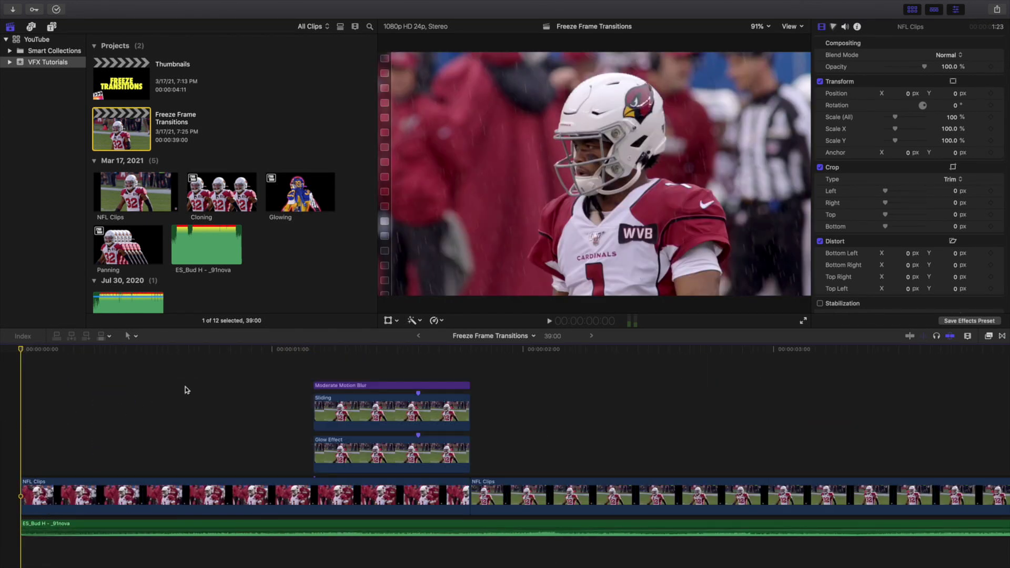
{"action": "left_click", "coordinate": [314, 371]}
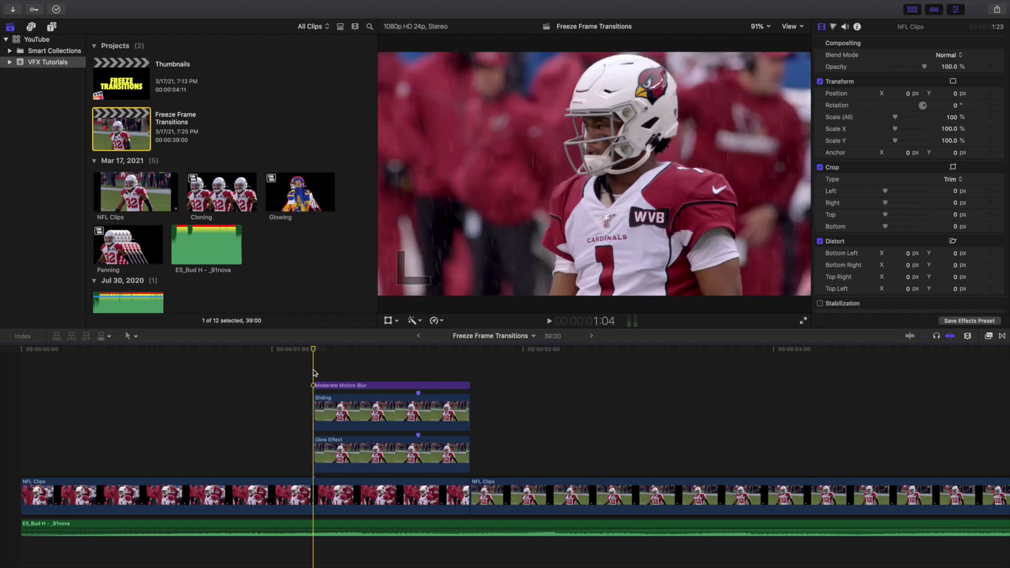
{"action": "left_click", "coordinate": [343, 414]}
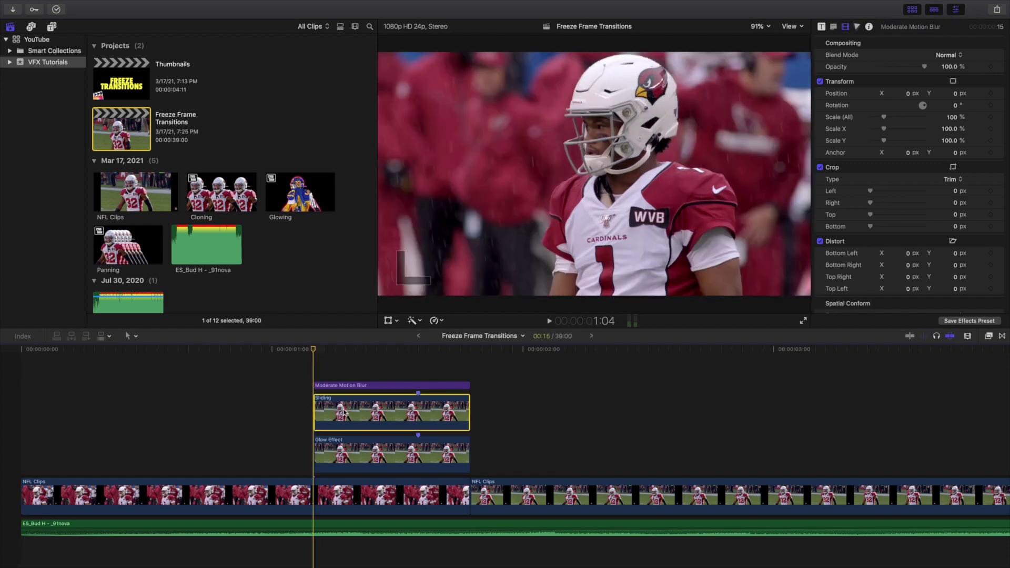
{"action": "left_click", "coordinate": [350, 459]}
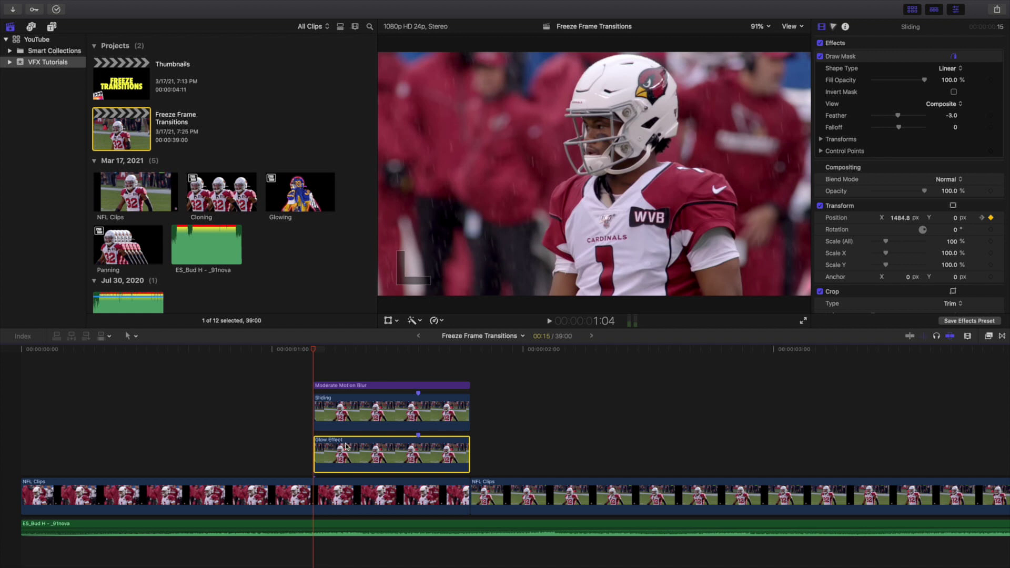
{"action": "left_click", "coordinate": [350, 415]}
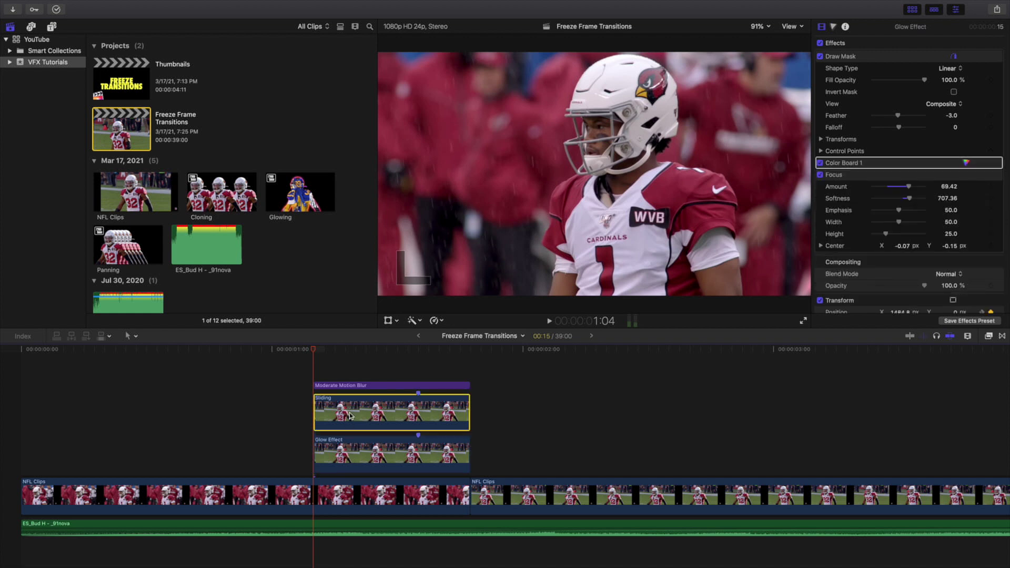
{"action": "left_click", "coordinate": [322, 404]}
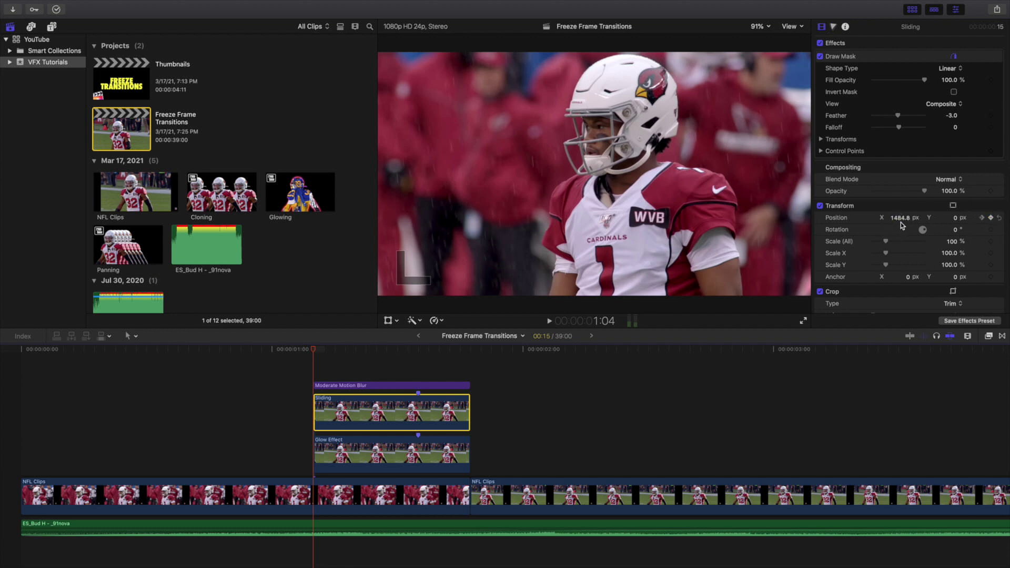
Advance frame by frame through the whole Sliding clip to examine its Position X keyframes
{"action": "key", "text": "Right"}
{"action": "key", "text": "Right"}
{"action": "key", "text": "Right"}
{"action": "key", "text": "Right"}
{"action": "key", "text": "Right"}
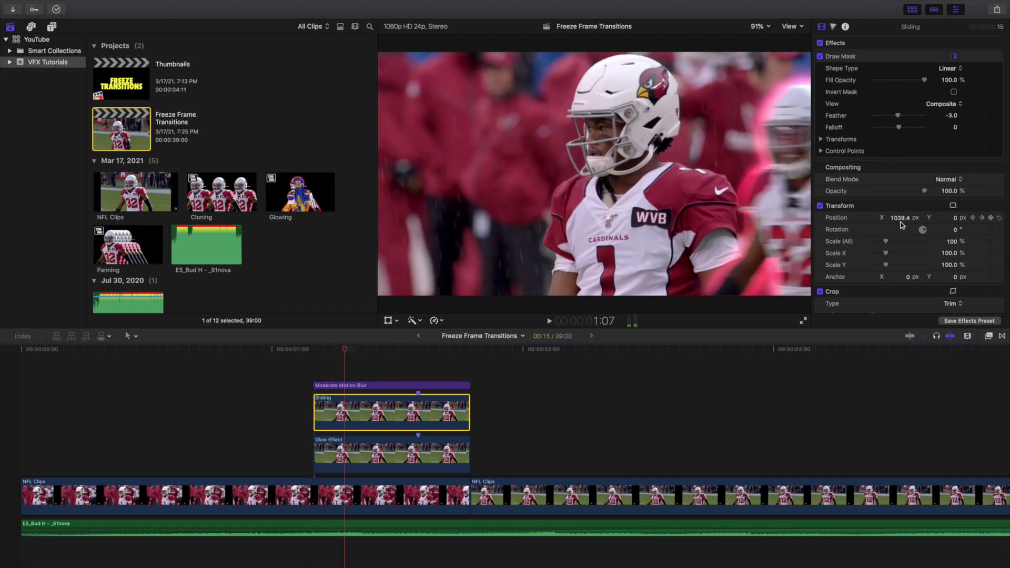
{"action": "key", "text": "Right"}
{"action": "key", "text": "Right"}
{"action": "key", "text": "Right"}
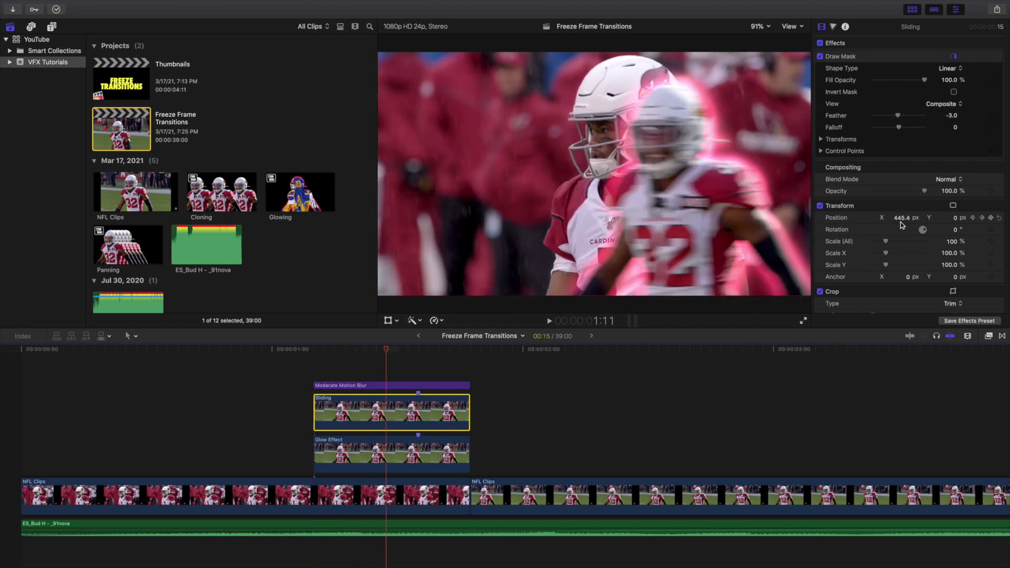
{"action": "key", "text": "Right"}
{"action": "key", "text": "Right"}
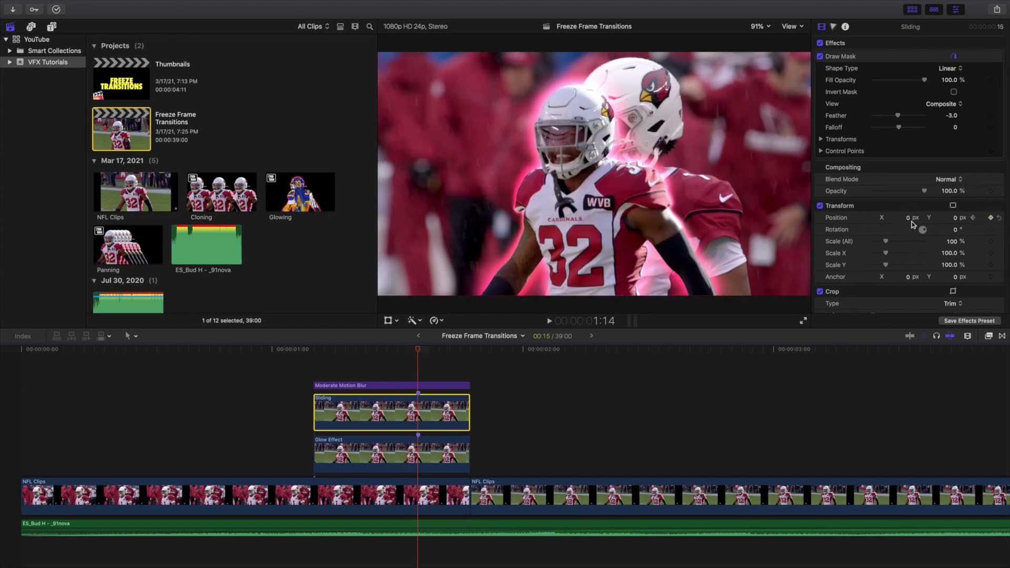
{"action": "key", "text": "Right"}
{"action": "key", "text": "Right"}
{"action": "key", "text": "Right"}
{"action": "key", "text": "Right"}
{"action": "key", "text": "Right"}
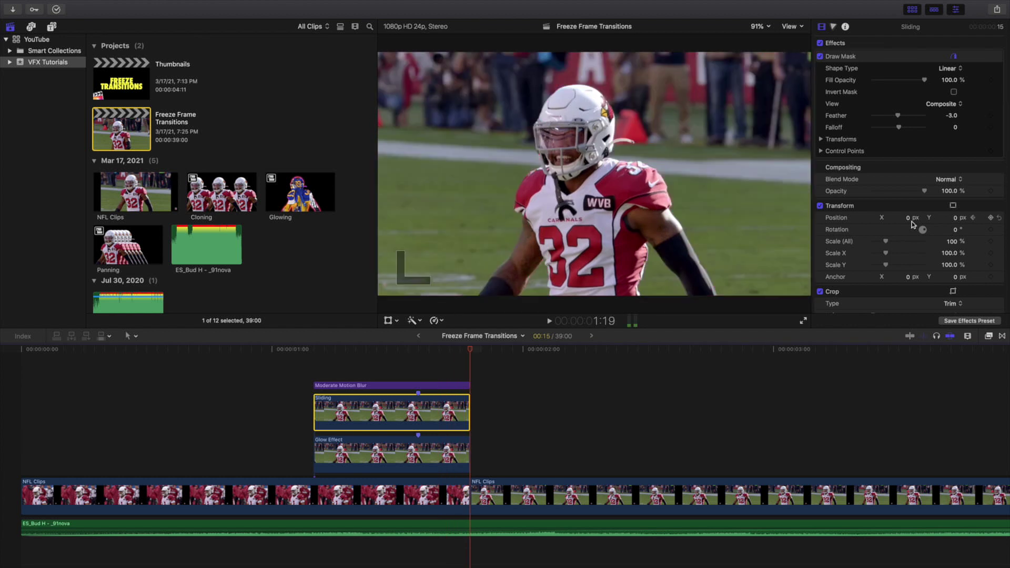
Return to the start of the Sliding clip and review its slide-in motion frame by frame up to the marker
{"action": "left_click", "coordinate": [310, 361]}
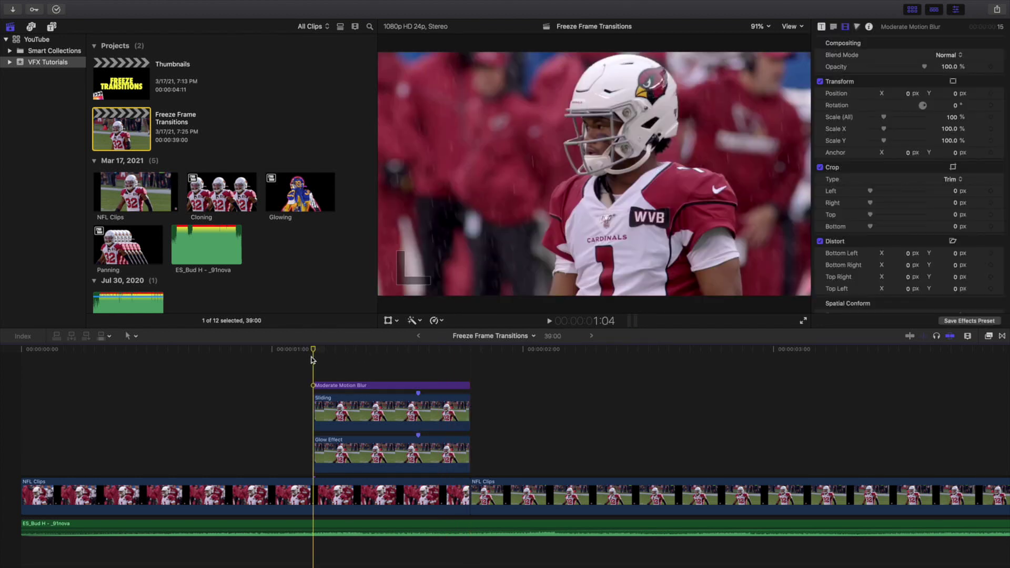
{"action": "left_click", "coordinate": [355, 415]}
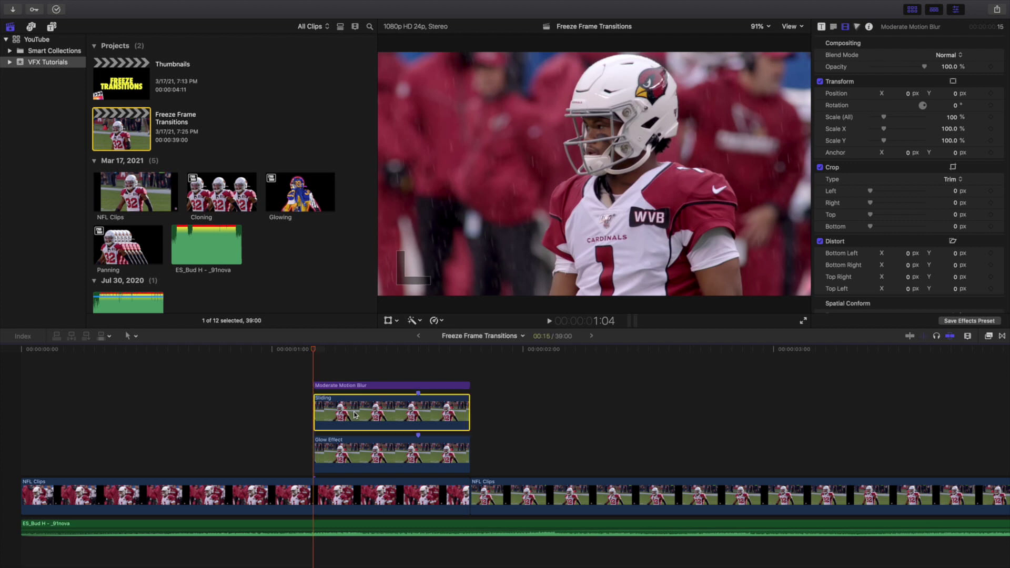
{"action": "key", "text": "Right"}
{"action": "key", "text": "Right"}
{"action": "key", "text": "Right"}
{"action": "key", "text": "Right"}
{"action": "key", "text": "Right"}
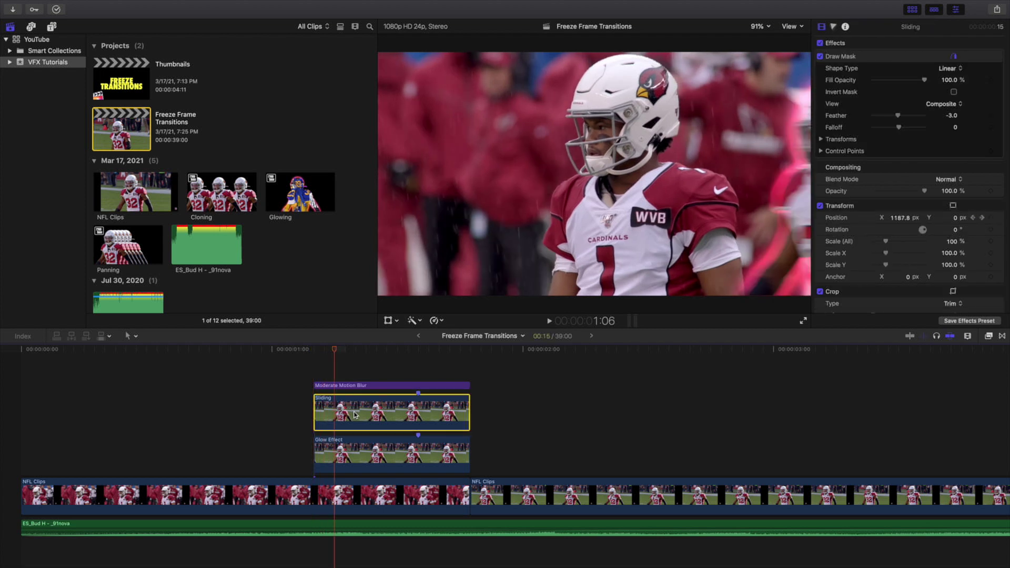
{"action": "key", "text": "Right"}
{"action": "key", "text": "Right"}
{"action": "key", "text": "Right"}
{"action": "key", "text": "Right"}
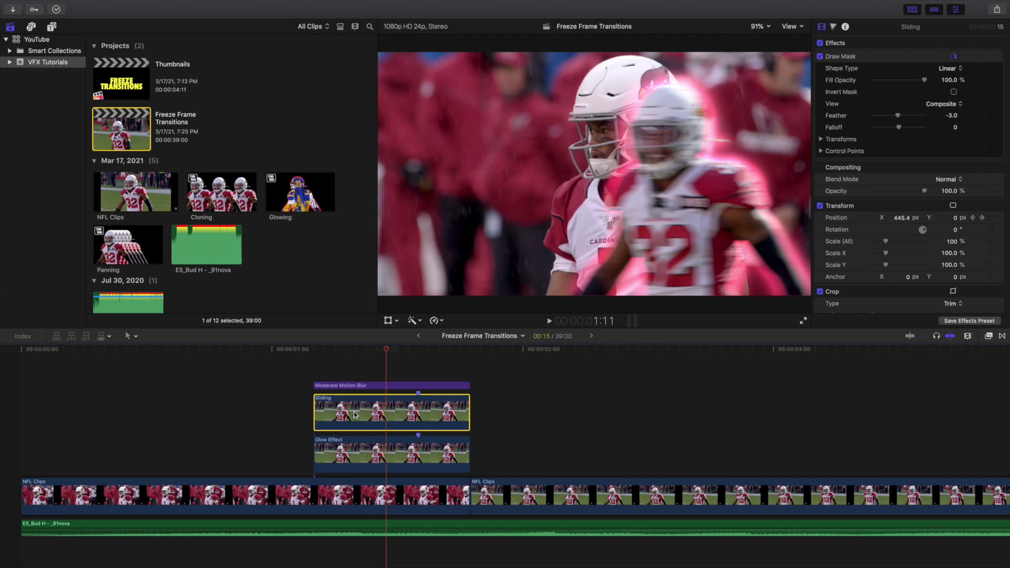
{"action": "key", "text": "Right"}
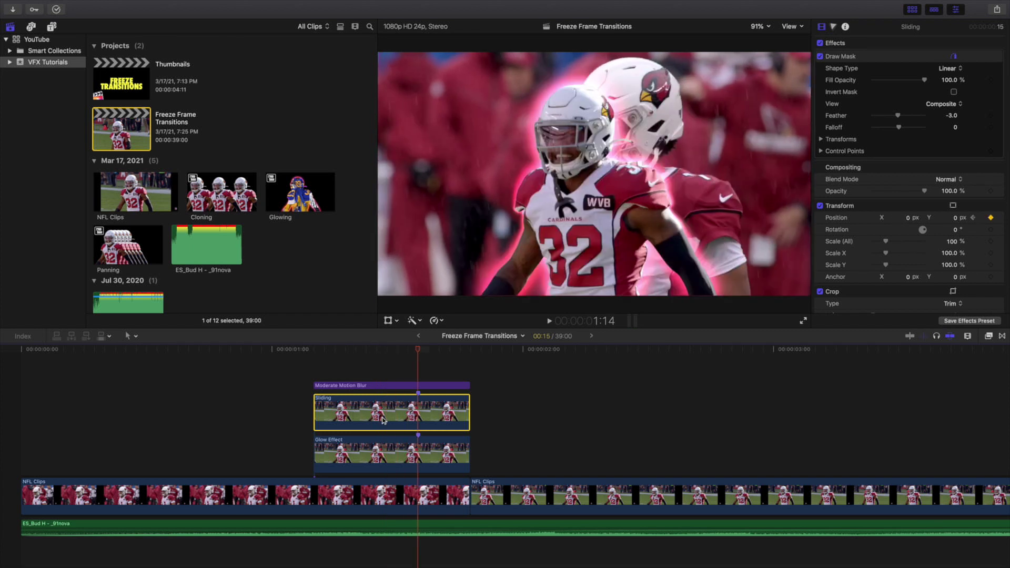
Go to the start of the second transition and examine the Pop-In clip's mask and transform settings
{"action": "scroll", "coordinate": [583, 439], "scroll_direction": "right", "scroll_amount": 10}
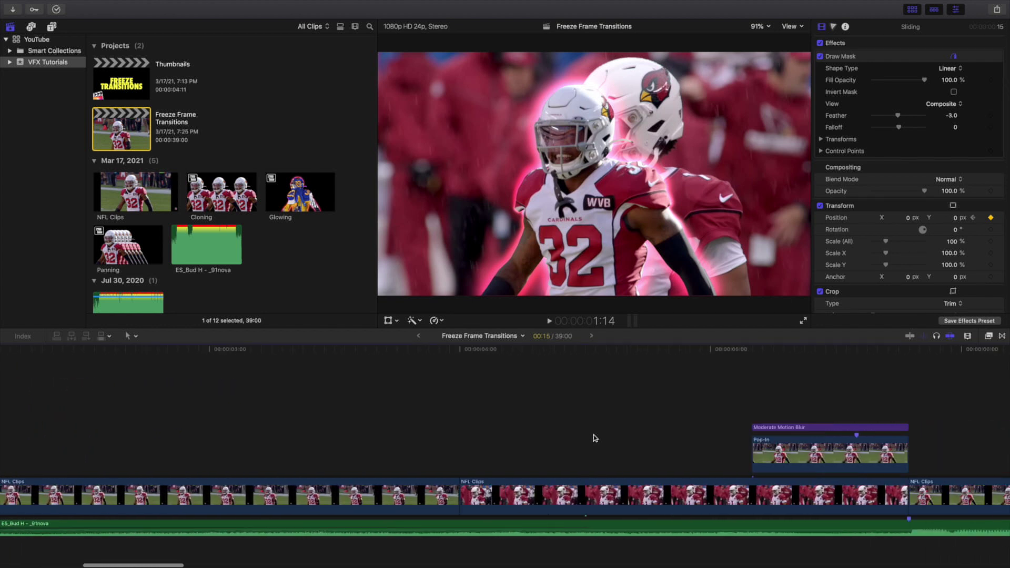
{"action": "scroll", "coordinate": [594, 436], "scroll_direction": "right", "scroll_amount": 8}
{"action": "left_click", "coordinate": [389, 396]}
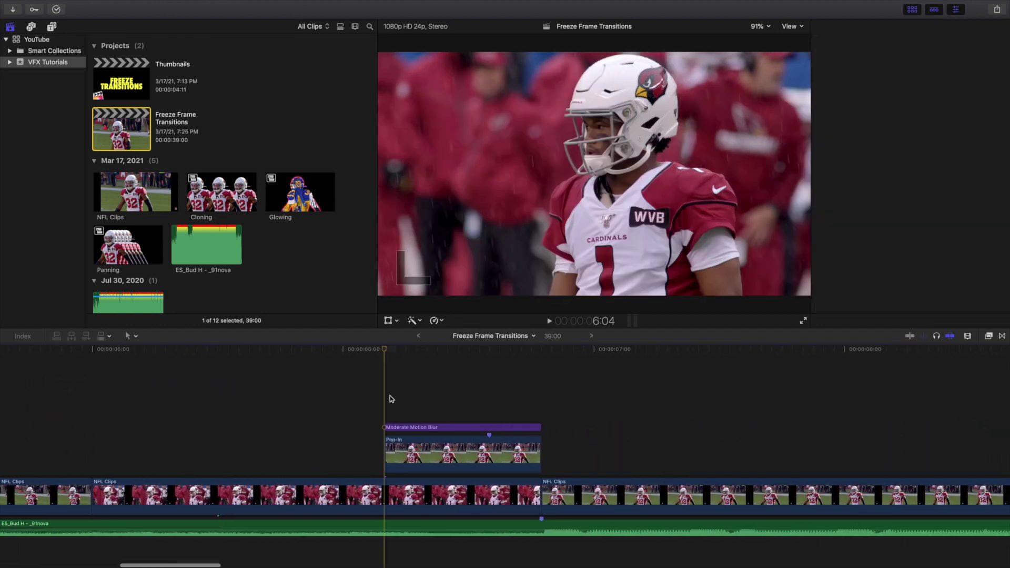
{"action": "left_click", "coordinate": [424, 458]}
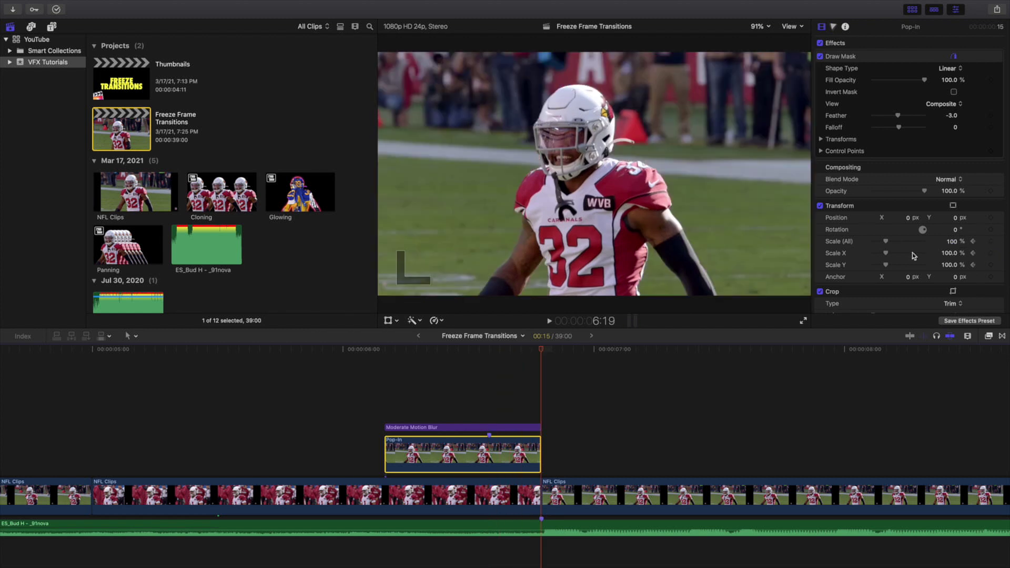
Review the Pop-In clip frame by frame from its start to the marker, examining its Scale keyframes
{"action": "left_click", "coordinate": [385, 397]}
{"action": "left_click", "coordinate": [402, 439]}
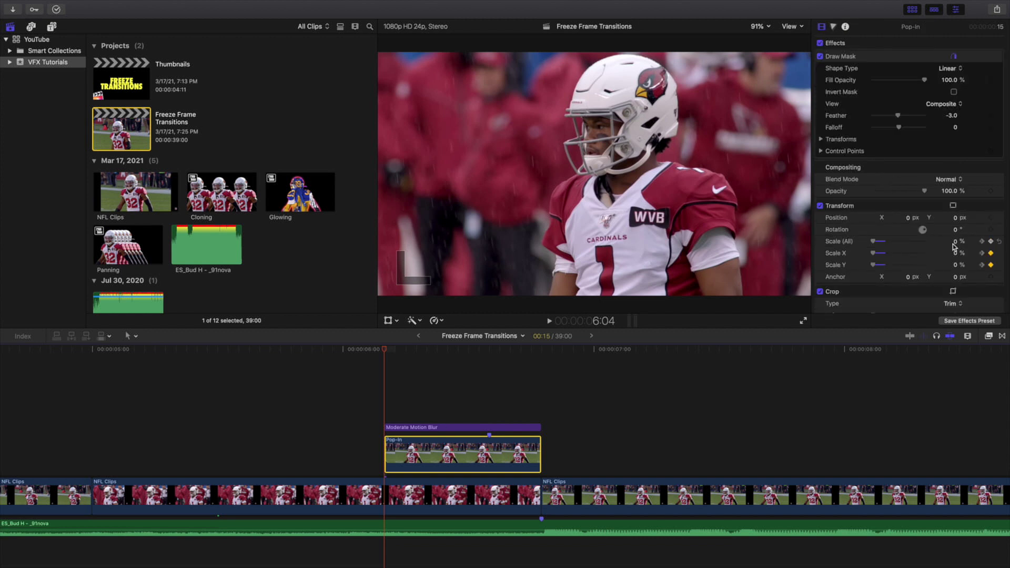
{"action": "key", "text": "Right"}
{"action": "key", "text": "Right"}
{"action": "key", "text": "Right"}
{"action": "key", "text": "Right"}
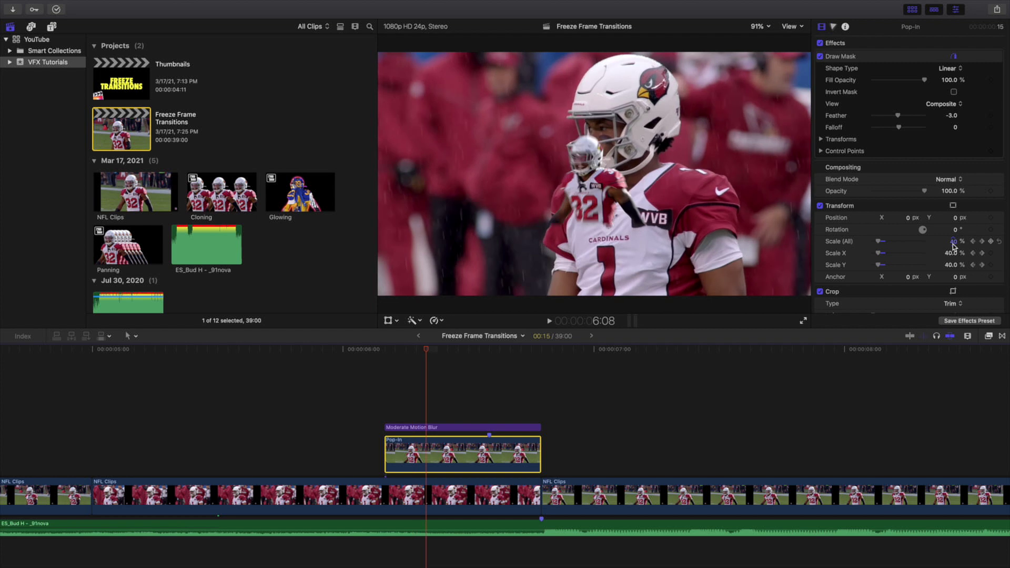
{"action": "key", "text": "Right"}
{"action": "key", "text": "Right"}
{"action": "key", "text": "Right"}
{"action": "key", "text": "Right"}
{"action": "key", "text": "Right"}
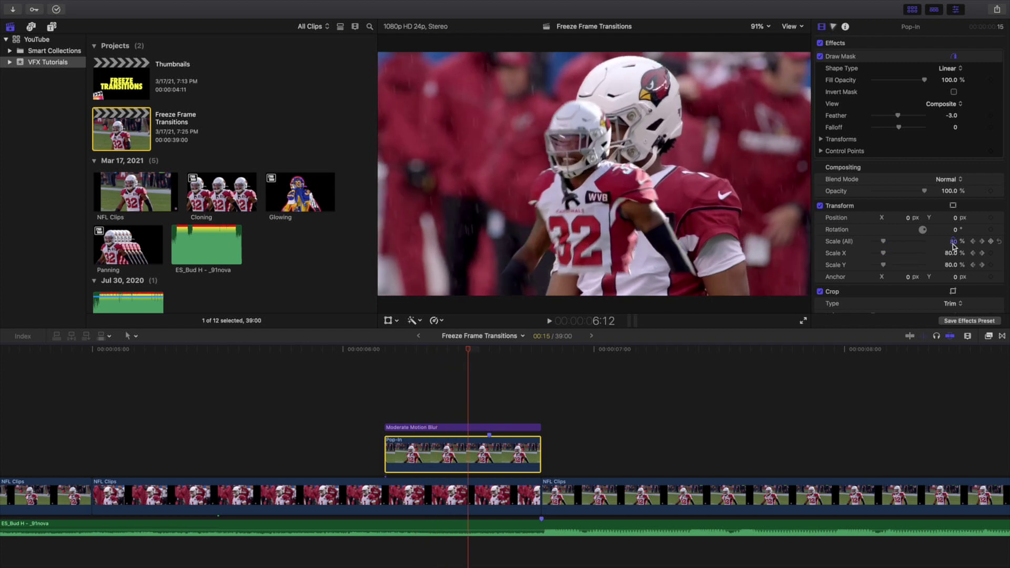
{"action": "key", "text": "Right"}
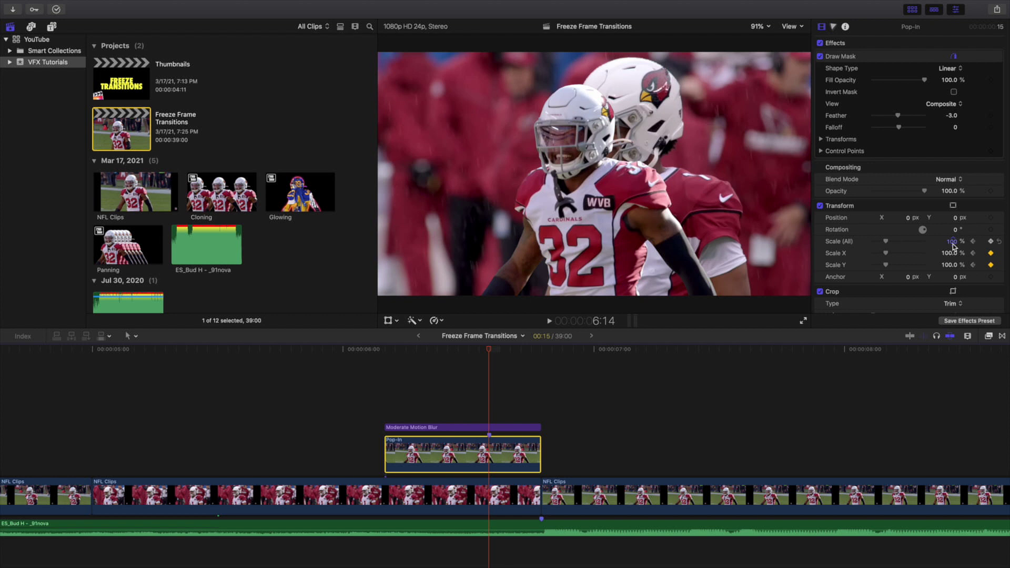
Go to the start of the third transition and examine the Wave clip's Draw Mask, Wave and Security effect settings
{"action": "scroll", "coordinate": [931, 434], "scroll_direction": "right", "scroll_amount": 10}
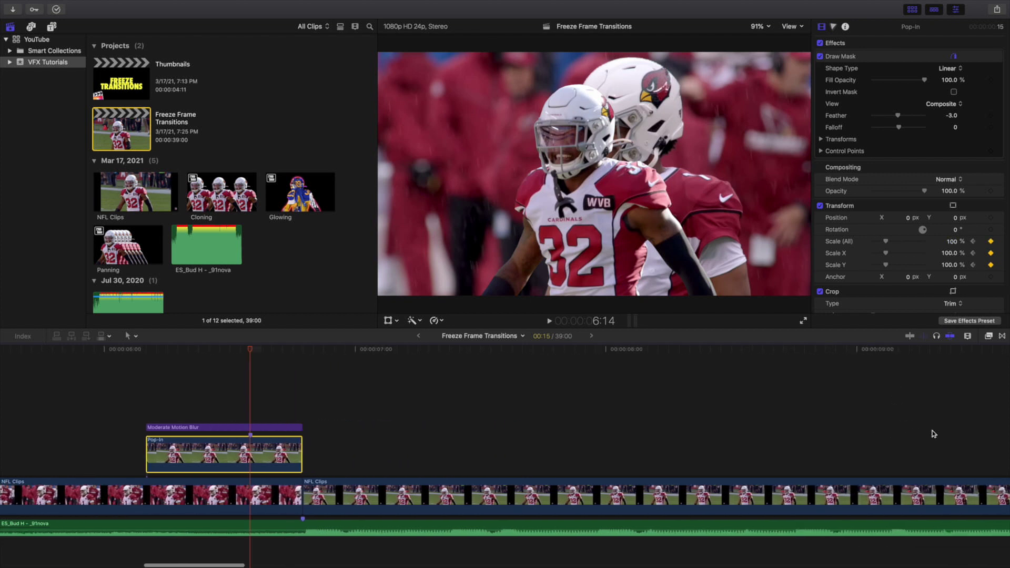
{"action": "scroll", "coordinate": [934, 434], "scroll_direction": "right", "scroll_amount": 14}
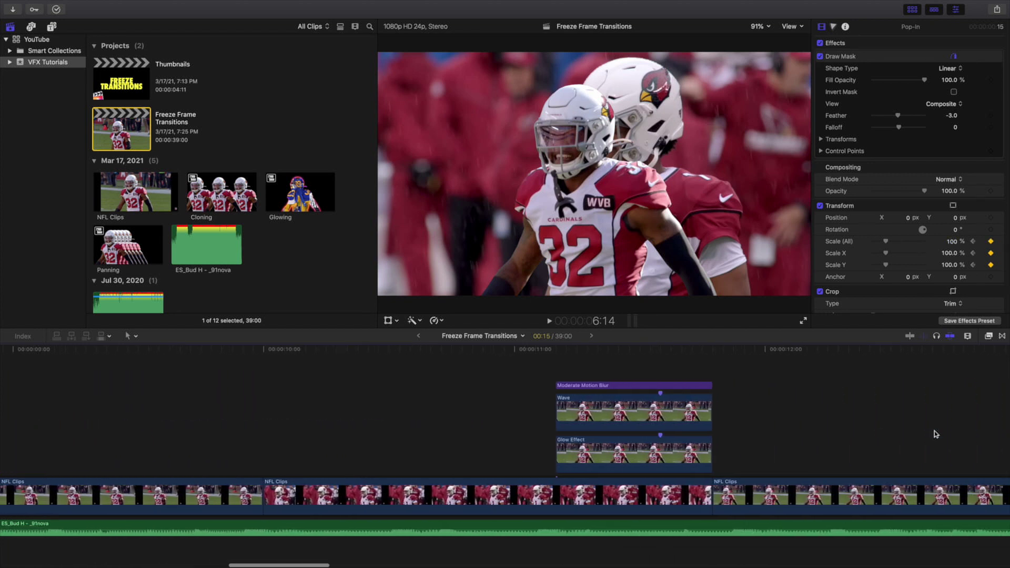
{"action": "scroll", "coordinate": [935, 433], "scroll_direction": "left", "scroll_amount": 4}
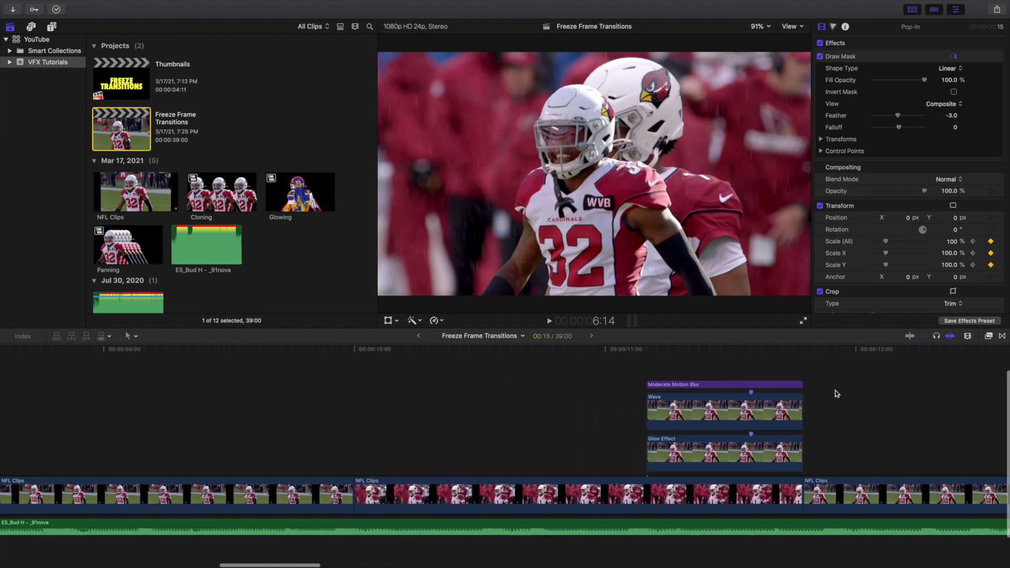
{"action": "left_click", "coordinate": [652, 367]}
{"action": "left_click", "coordinate": [670, 404]}
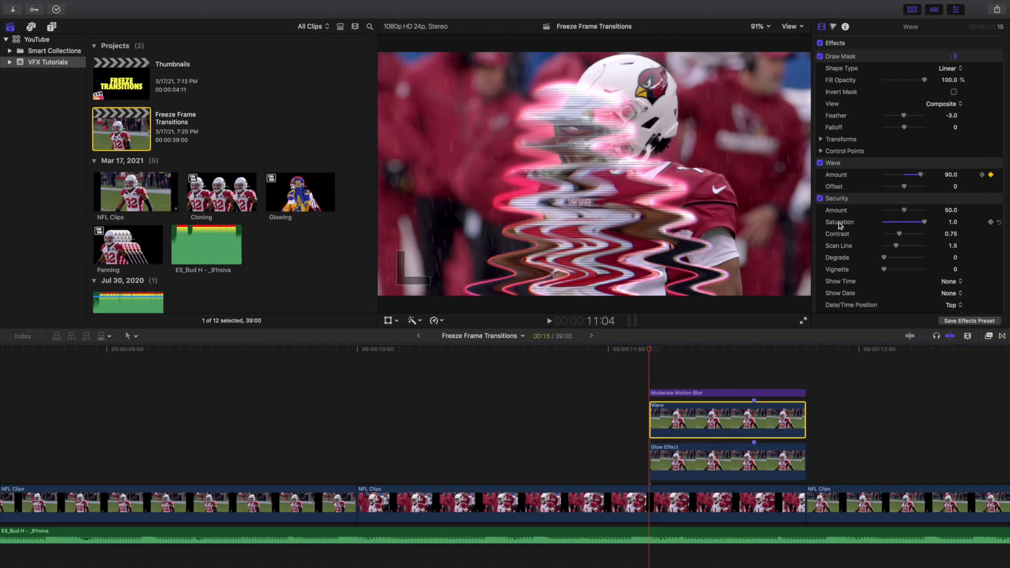
{"action": "scroll", "coordinate": [915, 284], "scroll_direction": "down", "scroll_amount": 2}
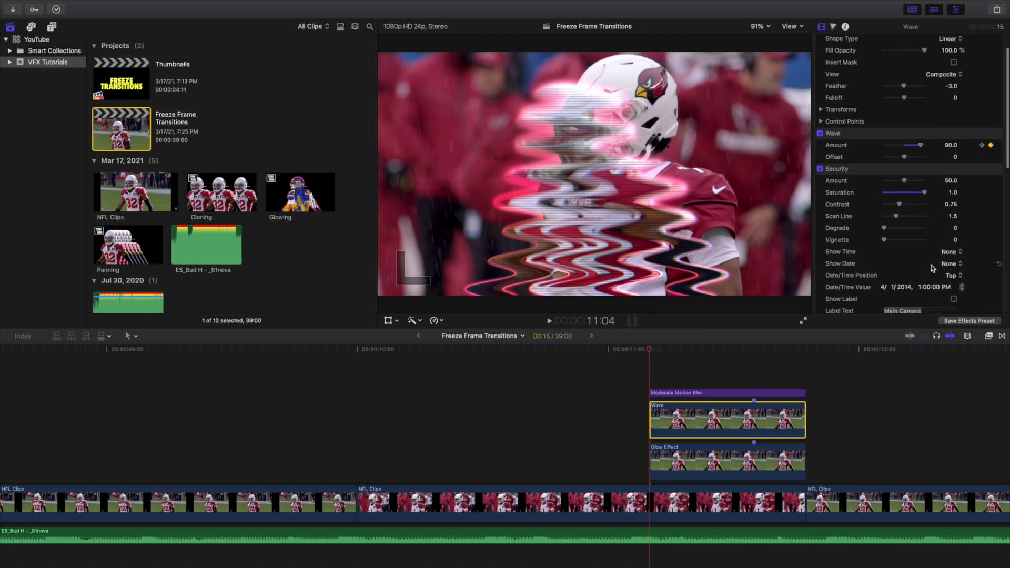
{"action": "scroll", "coordinate": [894, 273], "scroll_direction": "up", "scroll_amount": 2}
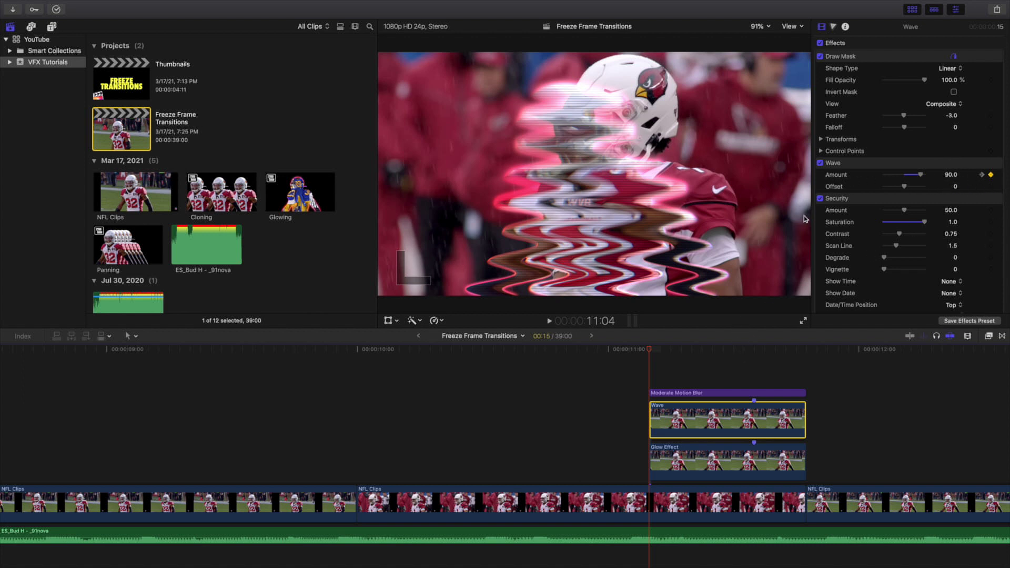
Advance frame by frame through the whole Wave clip to examine the Wave effect's Amount keyframes
{"action": "key", "text": "Right"}
{"action": "key", "text": "Right"}
{"action": "key", "text": "Right"}
{"action": "key", "text": "Right"}
{"action": "key", "text": "Right"}
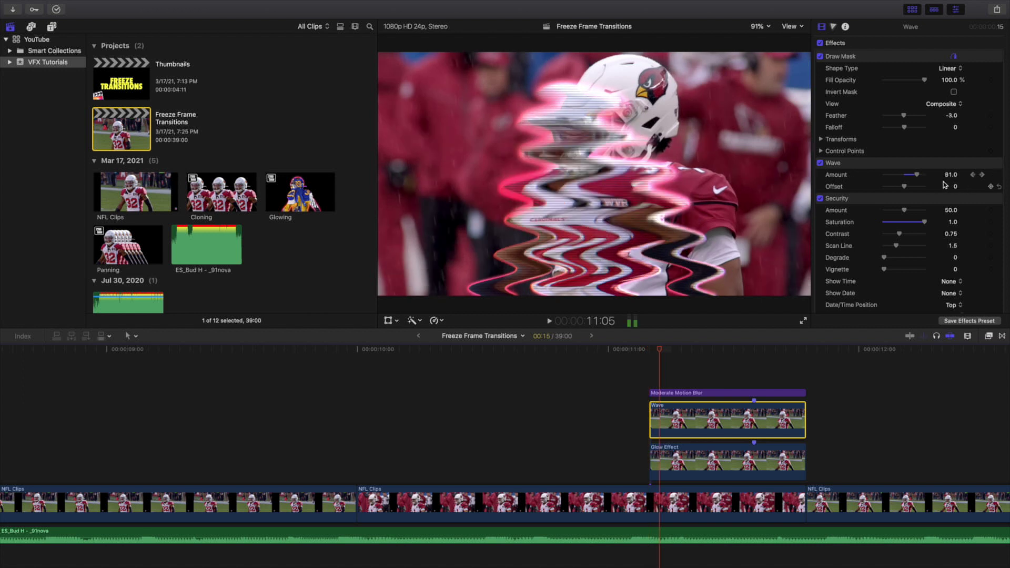
{"action": "key", "text": "Right"}
{"action": "key", "text": "Right"}
{"action": "key", "text": "Right"}
{"action": "key", "text": "Right"}
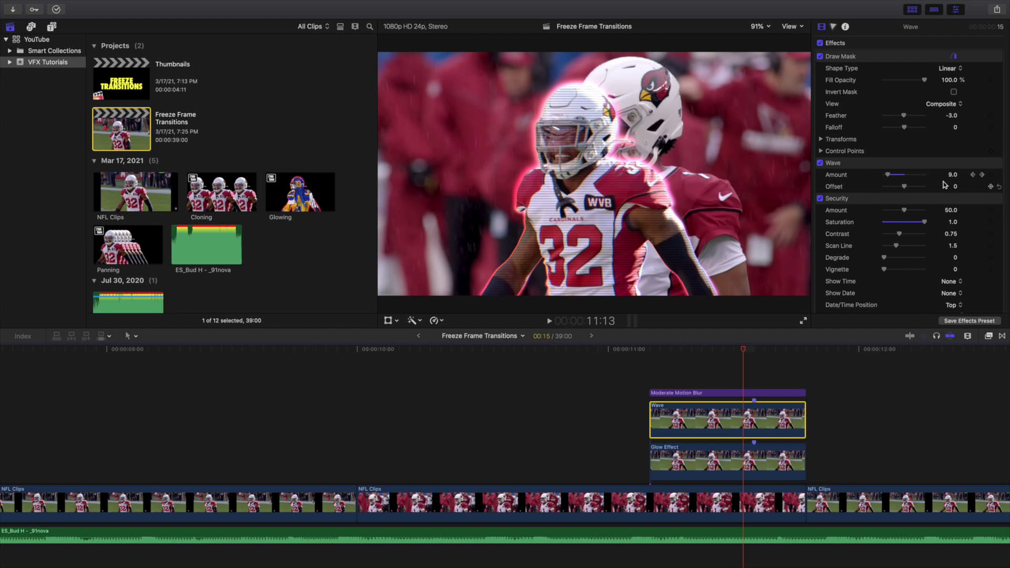
{"action": "key", "text": "Right"}
{"action": "key", "text": "Right"}
{"action": "key", "text": "Right"}
{"action": "key", "text": "Right"}
{"action": "key", "text": "Right"}
{"action": "key", "text": "Right"}
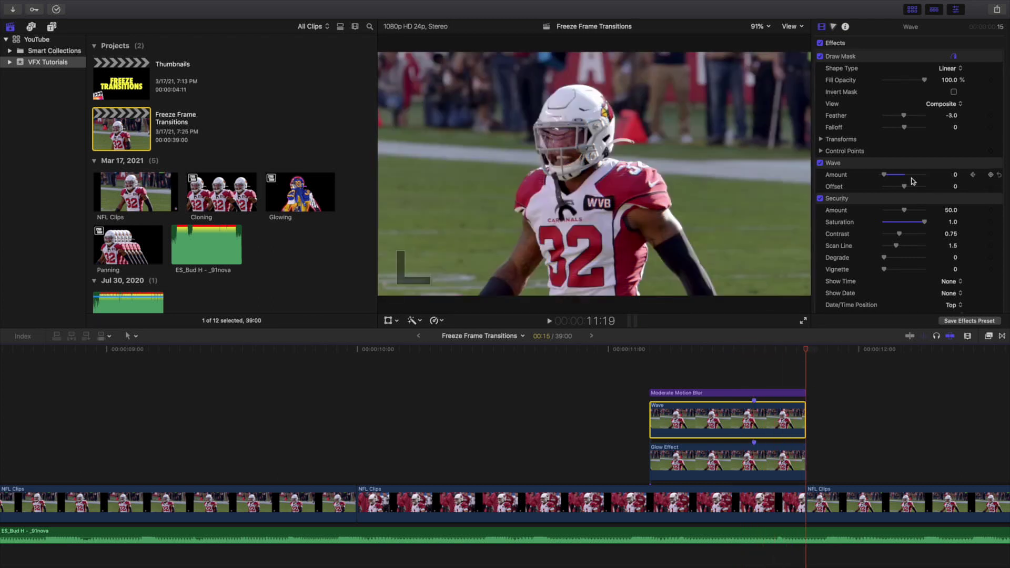
Return to the start of the Wave clip, select it and examine its Wave effect's Amount setting
{"action": "left_click", "coordinate": [648, 370]}
{"action": "left_click", "coordinate": [667, 418]}
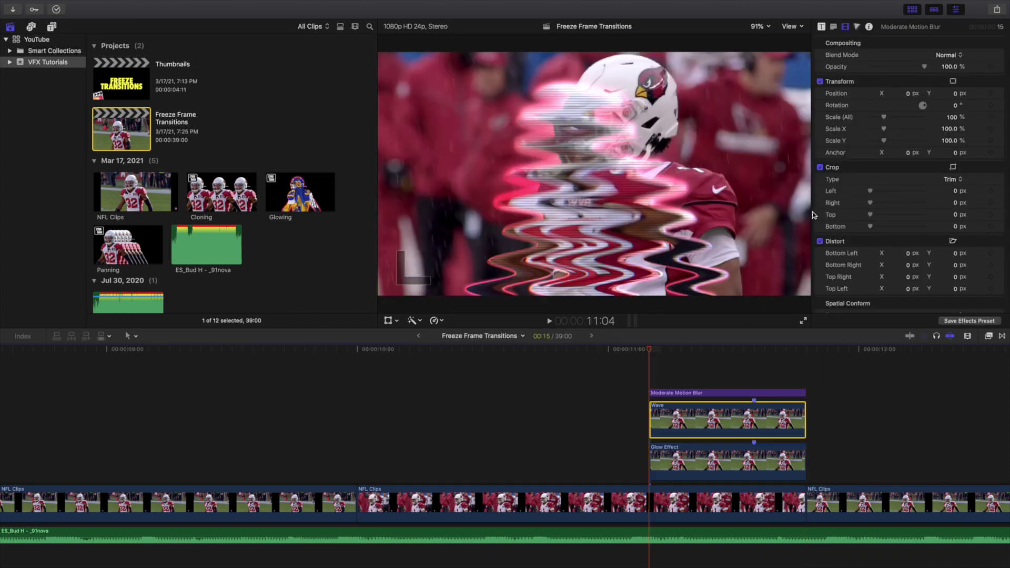
{"action": "scroll", "coordinate": [909, 173], "scroll_direction": "down", "scroll_amount": 2}
{"action": "scroll", "coordinate": [914, 181], "scroll_direction": "up", "scroll_amount": 3}
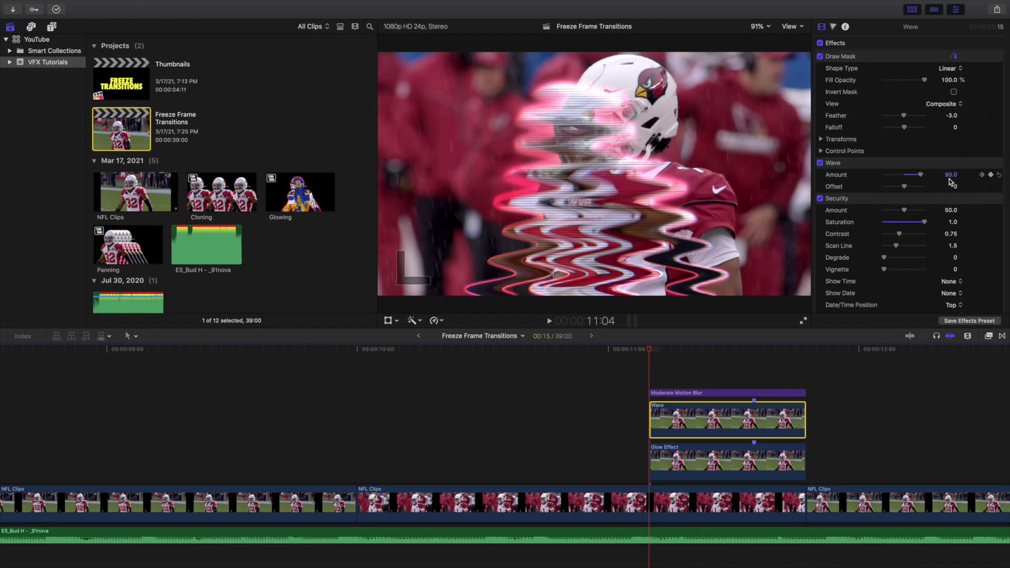
Step through the Wave clip again from start to end, following how the Wave Amount keyframes distort the cutout
{"action": "key", "text": "Right"}
{"action": "key", "text": "Right"}
{"action": "key", "text": "Right"}
{"action": "key", "text": "Right"}
{"action": "key", "text": "Right"}
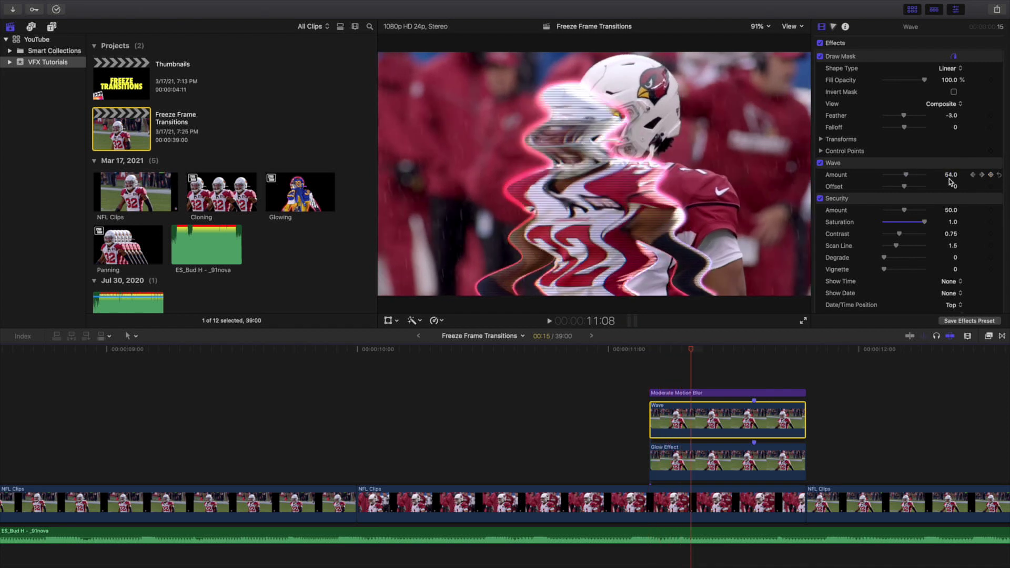
{"action": "key", "text": "Right"}
{"action": "key", "text": "Right"}
{"action": "key", "text": "Right"}
{"action": "key", "text": "Right"}
{"action": "key", "text": "Right"}
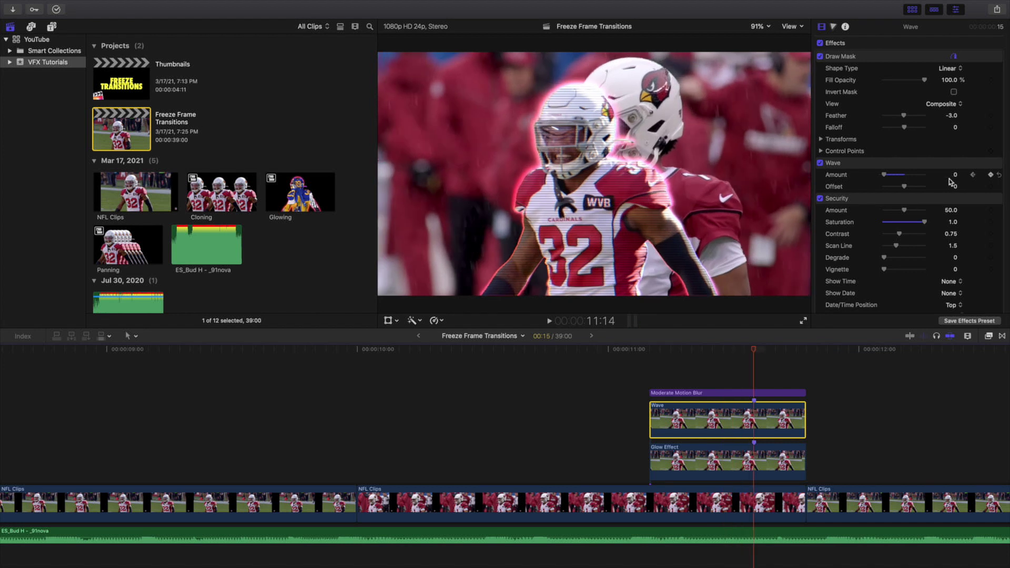
{"action": "key", "text": "Right"}
{"action": "key", "text": "Right"}
{"action": "key", "text": "Right"}
{"action": "key", "text": "Right"}
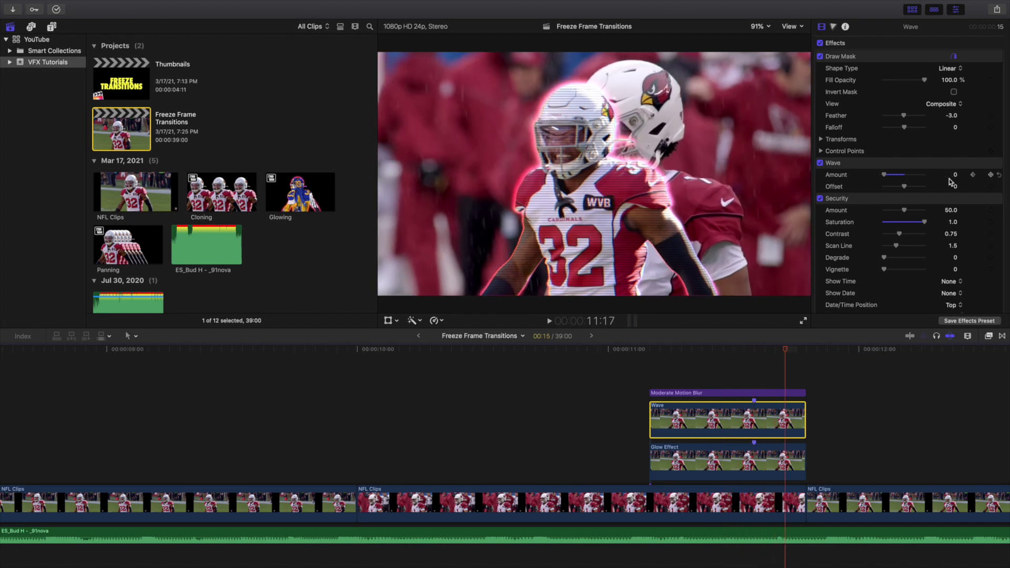
{"action": "key", "text": "Right"}
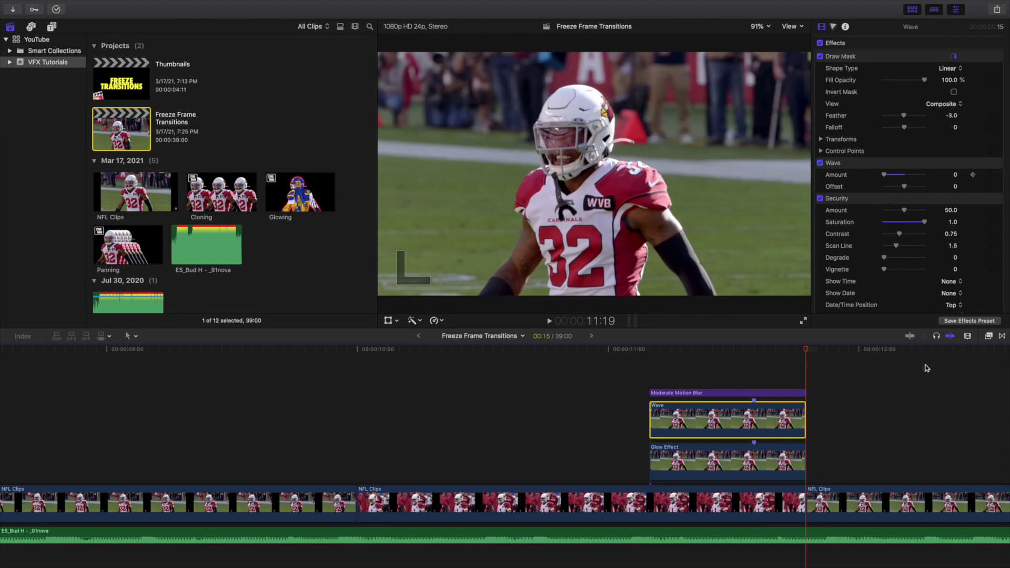
Go to the start of the fourth transition and examine the first Stutter clip's Draw Mask and Transform settings
{"action": "scroll", "coordinate": [925, 368], "scroll_direction": "right", "scroll_amount": 10}
{"action": "scroll", "coordinate": [929, 369], "scroll_direction": "right", "scroll_amount": 10}
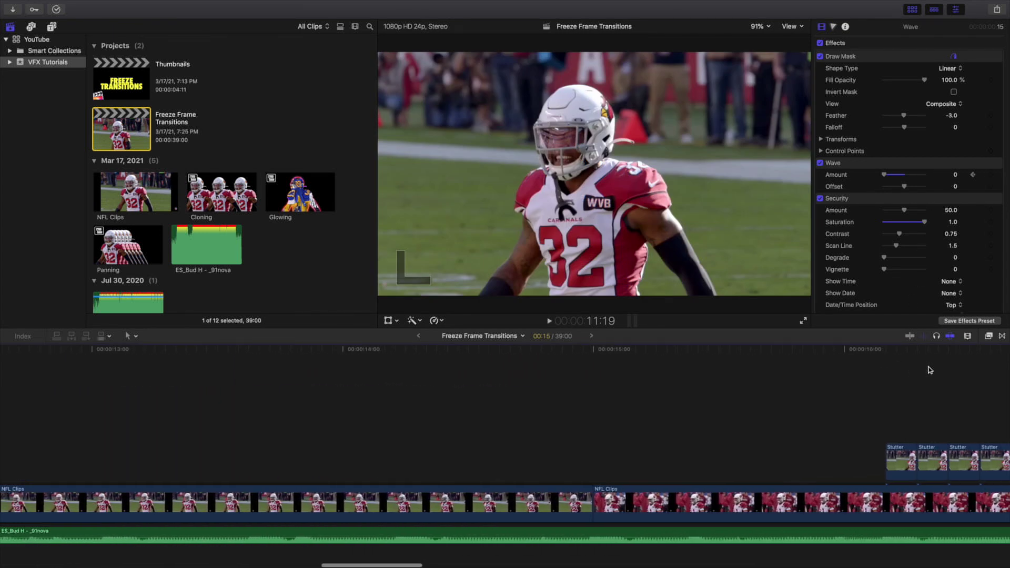
{"action": "left_click", "coordinate": [668, 413]}
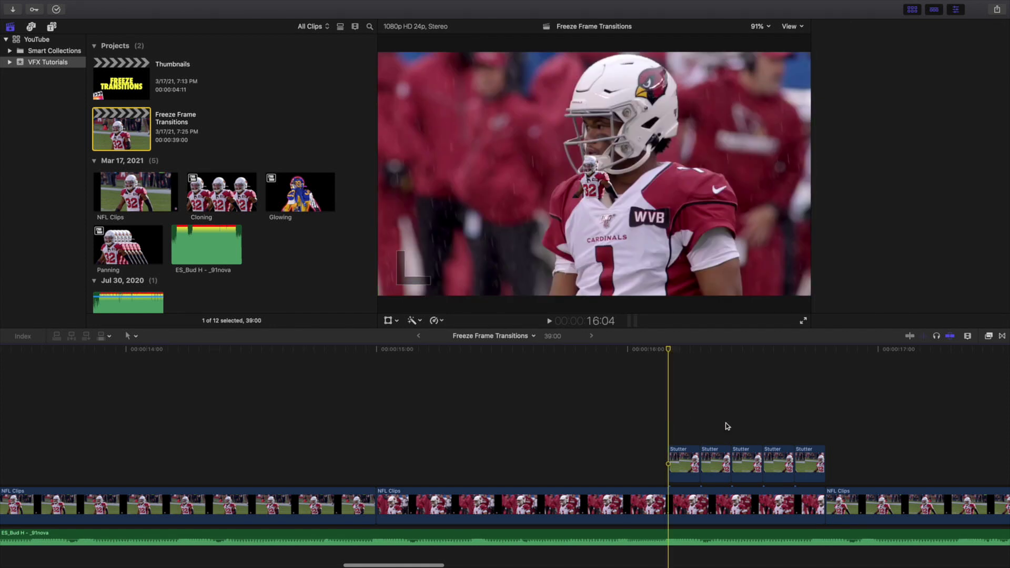
{"action": "scroll", "coordinate": [725, 423], "scroll_direction": "down", "scroll_amount": 3}
{"action": "left_click", "coordinate": [688, 419]}
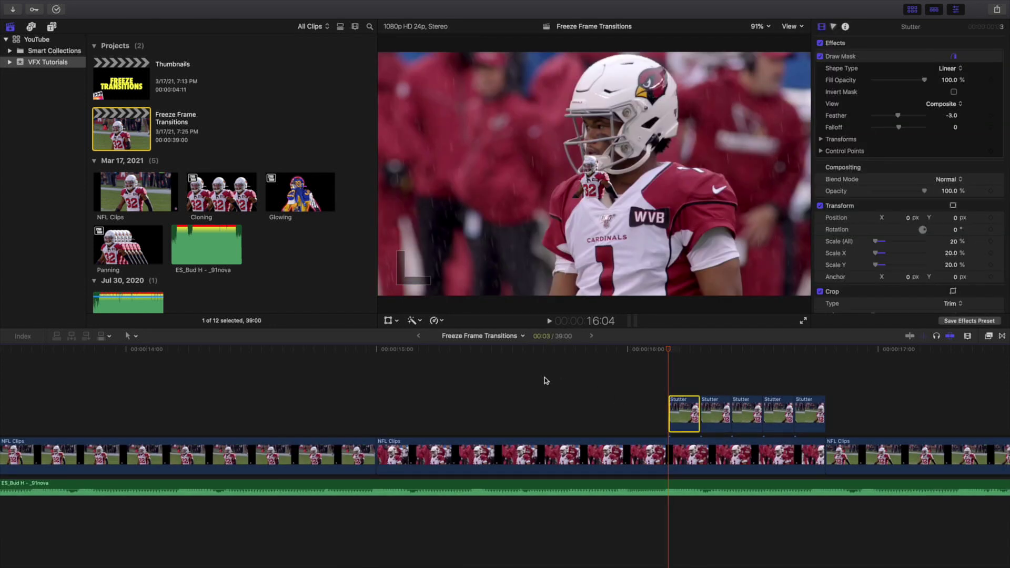
{"action": "scroll", "coordinate": [544, 378], "scroll_direction": "left", "scroll_amount": 1}
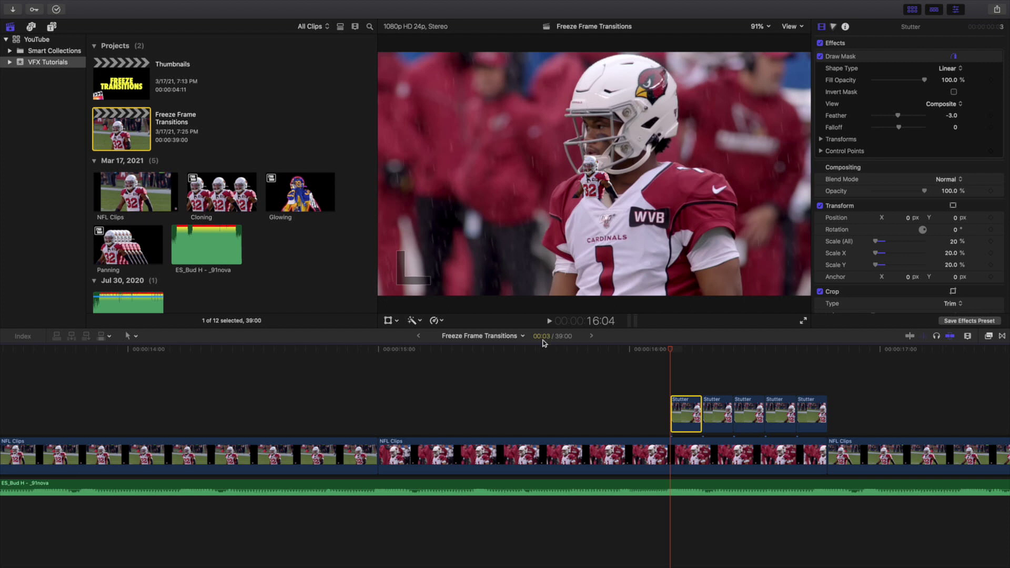
{"action": "scroll", "coordinate": [662, 424], "scroll_direction": "up", "scroll_amount": 1}
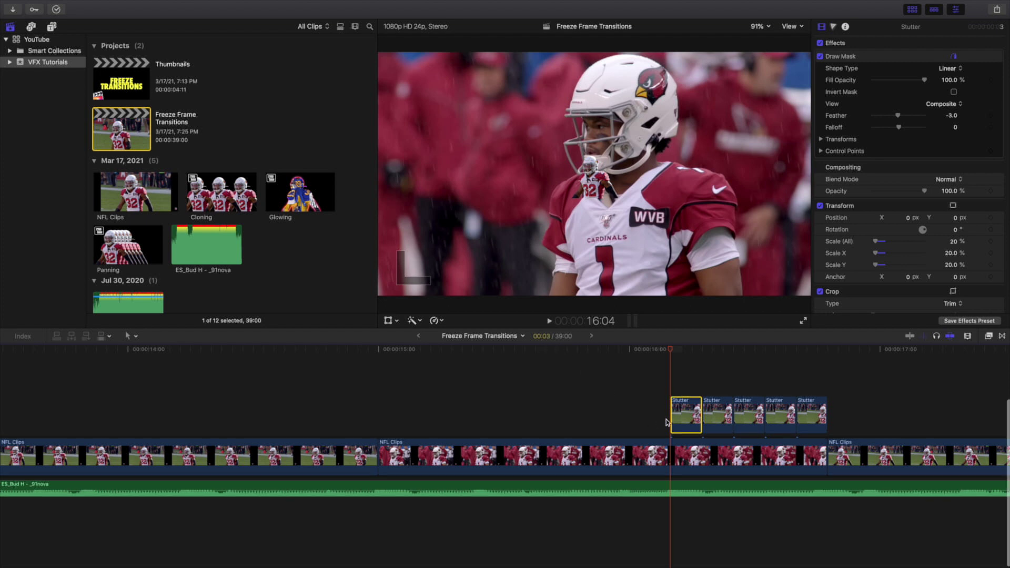
Inspect the second and third Stutter clips, then return to the first one at the start of the transition
{"action": "left_click", "coordinate": [714, 423]}
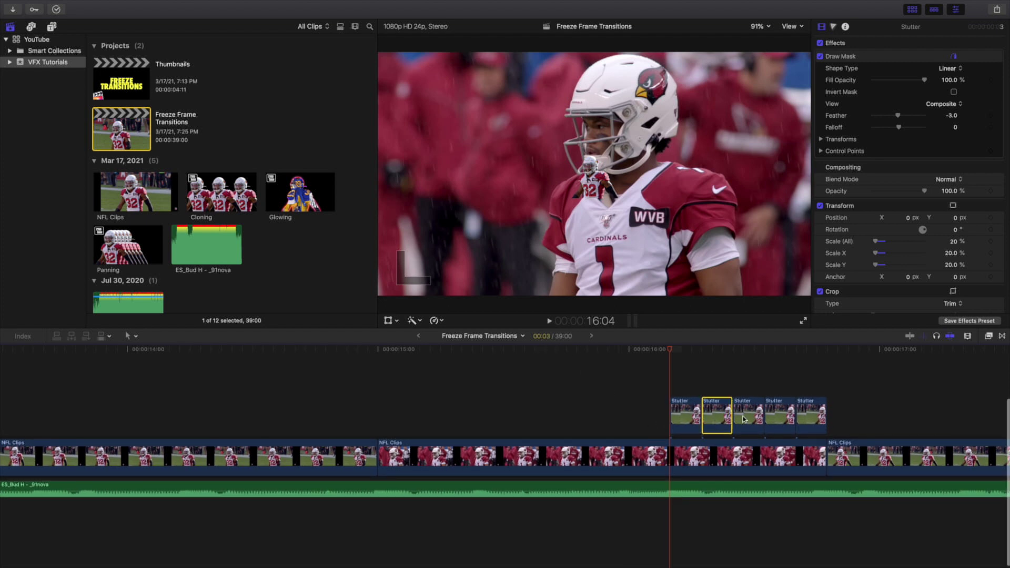
{"action": "left_click", "coordinate": [743, 420]}
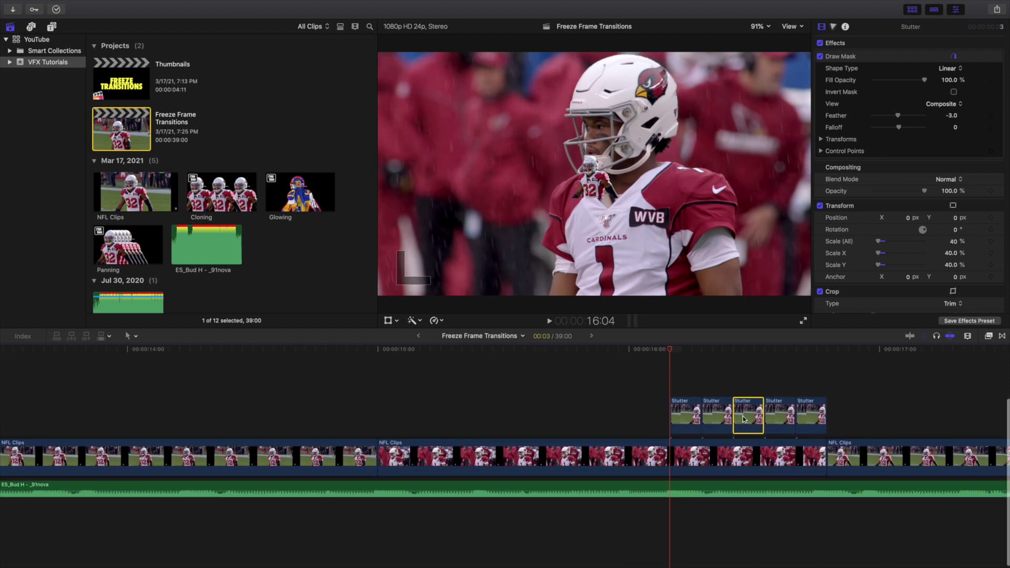
{"action": "left_click", "coordinate": [676, 395]}
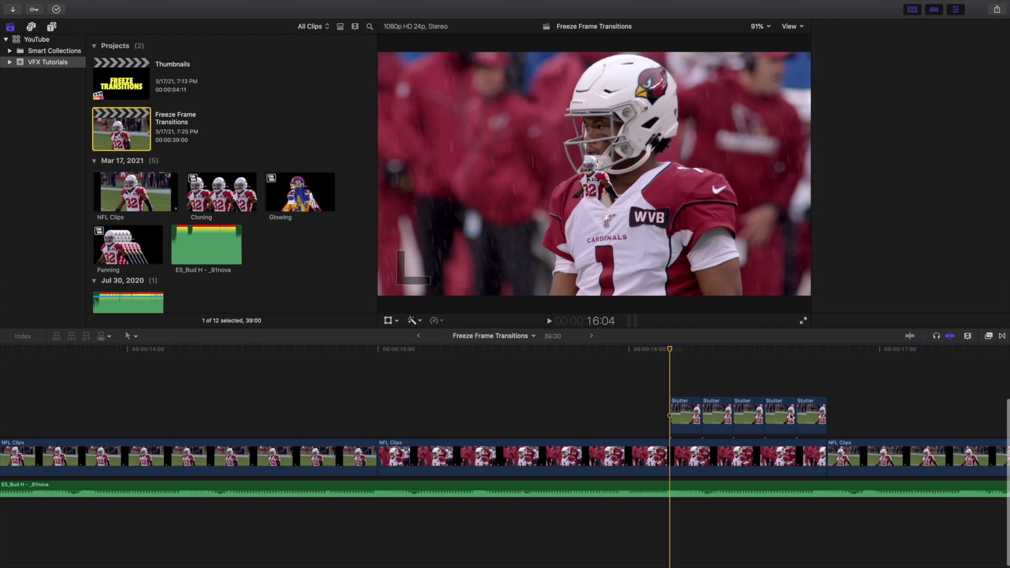
{"action": "left_click", "coordinate": [679, 414]}
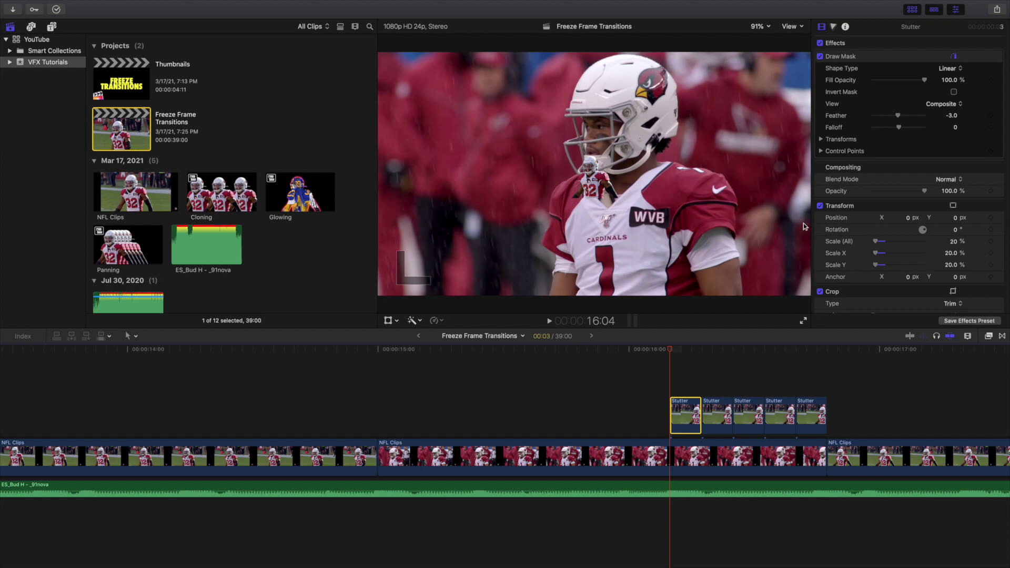
Advance through the first three Stutter clips, selecting each one to examine its Scale setting
{"action": "key", "text": "space"}
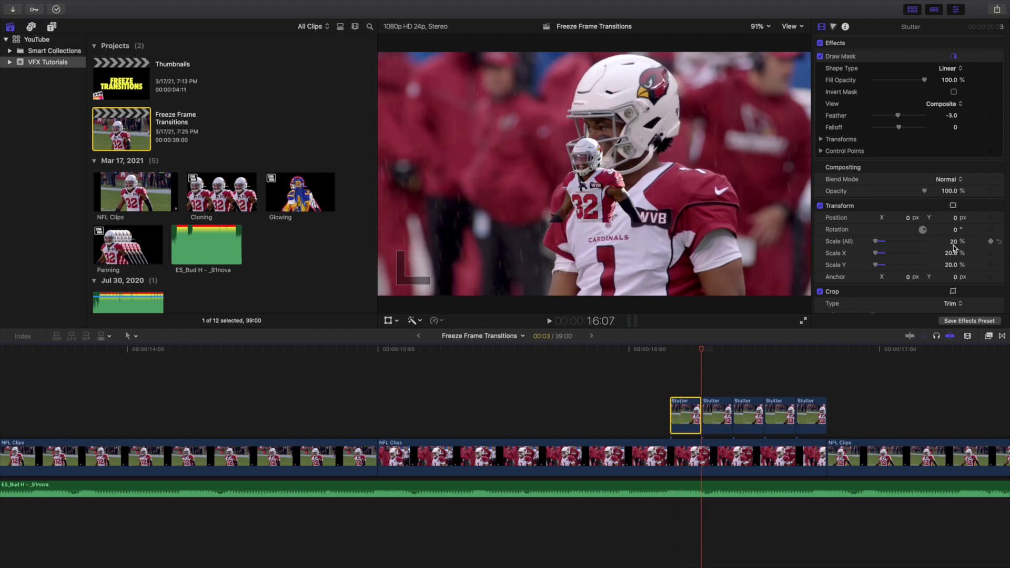
{"action": "left_click", "coordinate": [716, 410]}
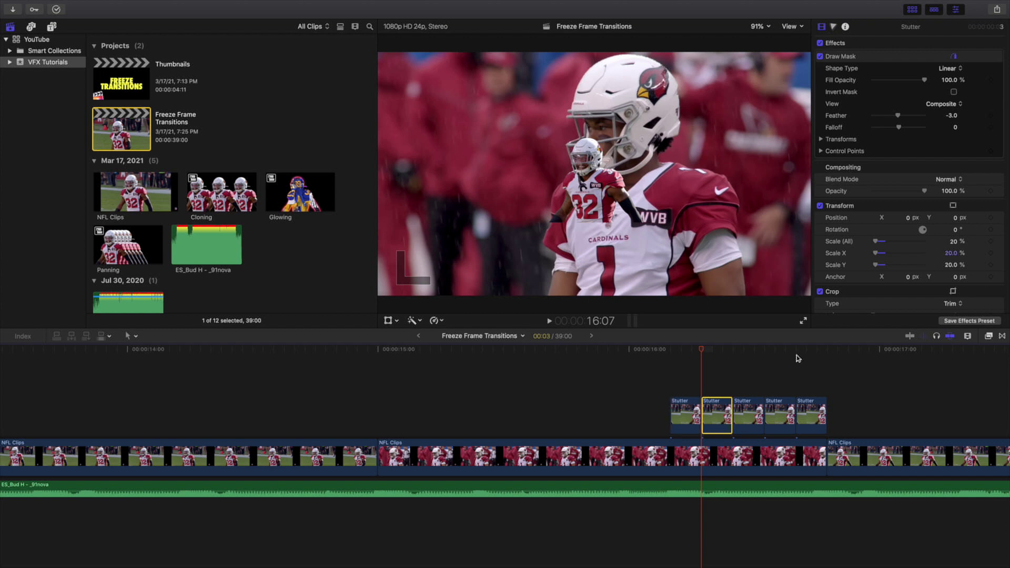
{"action": "left_click_drag", "start_coordinate": [956, 252], "coordinate": [955, 241]}
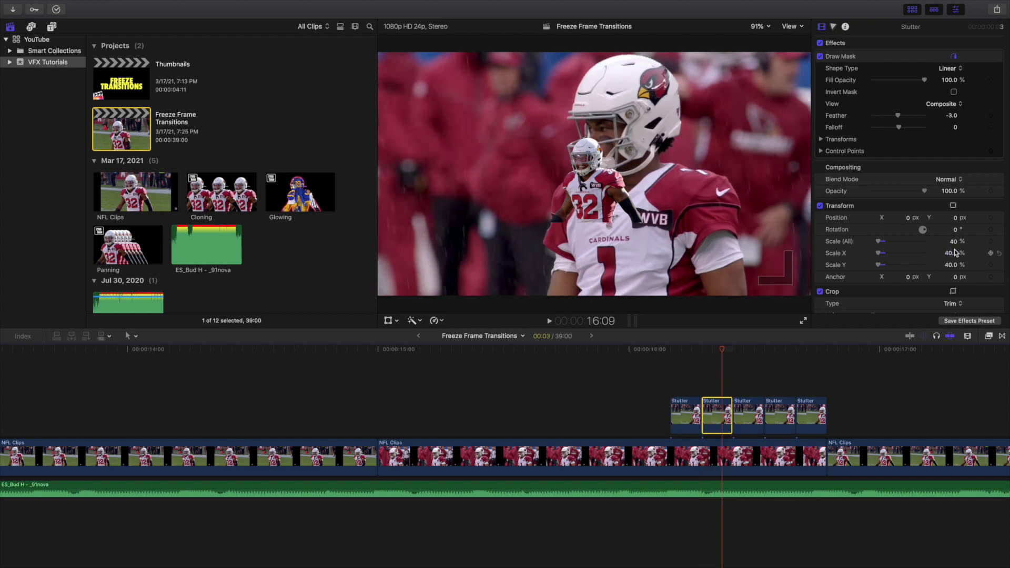
{"action": "left_click", "coordinate": [752, 403]}
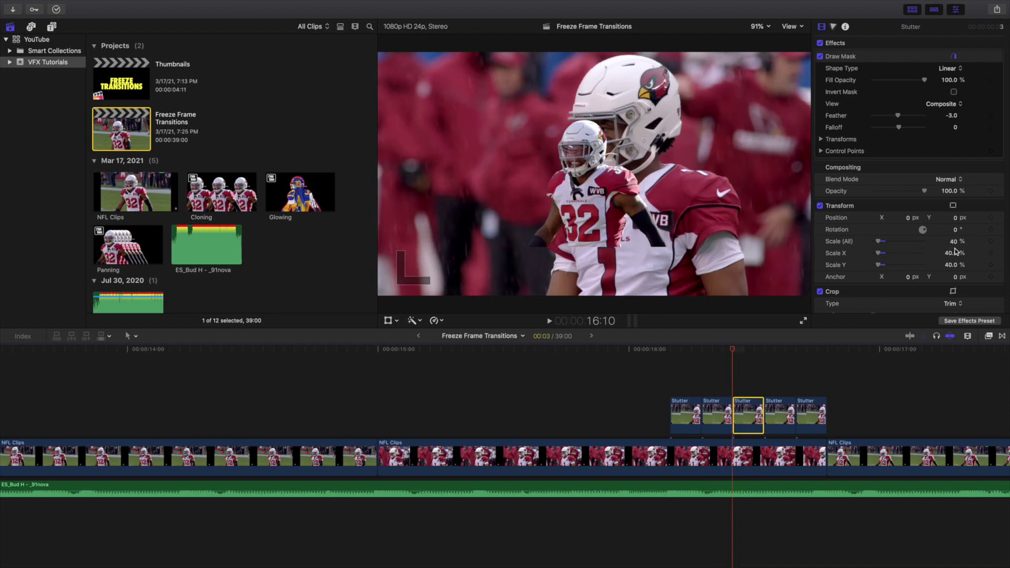
{"action": "left_click_drag", "start_coordinate": [953, 247], "coordinate": [954, 247]}
{"action": "key", "text": "Right"}
{"action": "key", "text": "Right"}
{"action": "key", "text": "Right"}
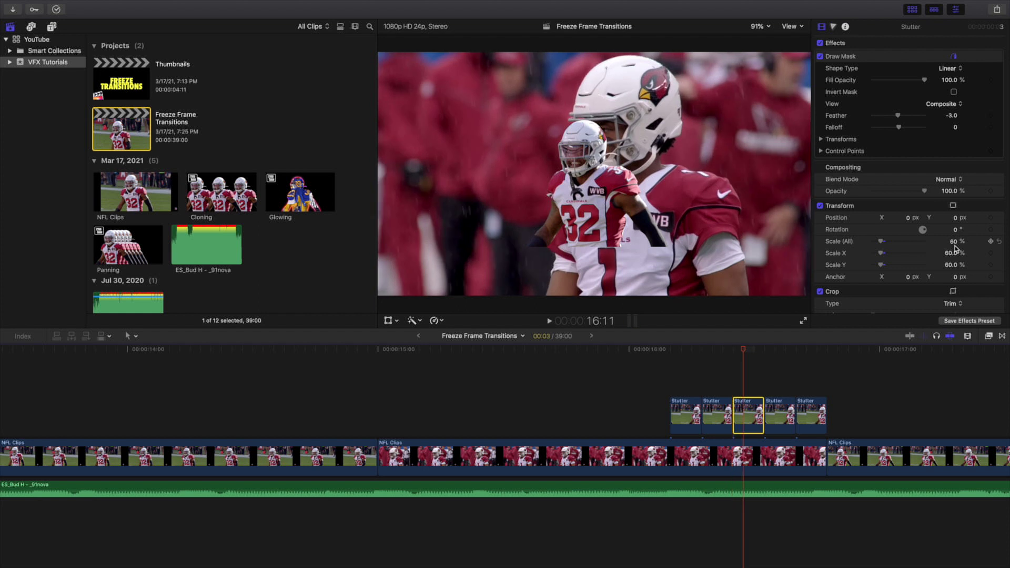
Examine the Scale settings of the fourth and fifth Stutter clips while advancing to the last one
{"action": "left_click", "coordinate": [775, 414]}
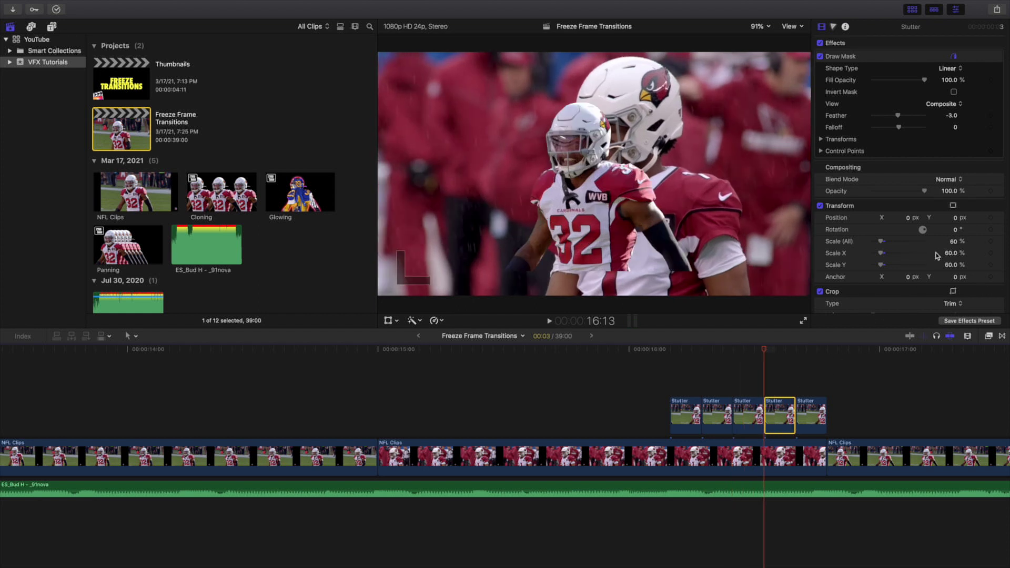
{"action": "left_click_drag", "start_coordinate": [955, 247], "coordinate": [955, 243]}
{"action": "key", "text": "Right"}
{"action": "key", "text": "Right"}
{"action": "key", "text": "Right"}
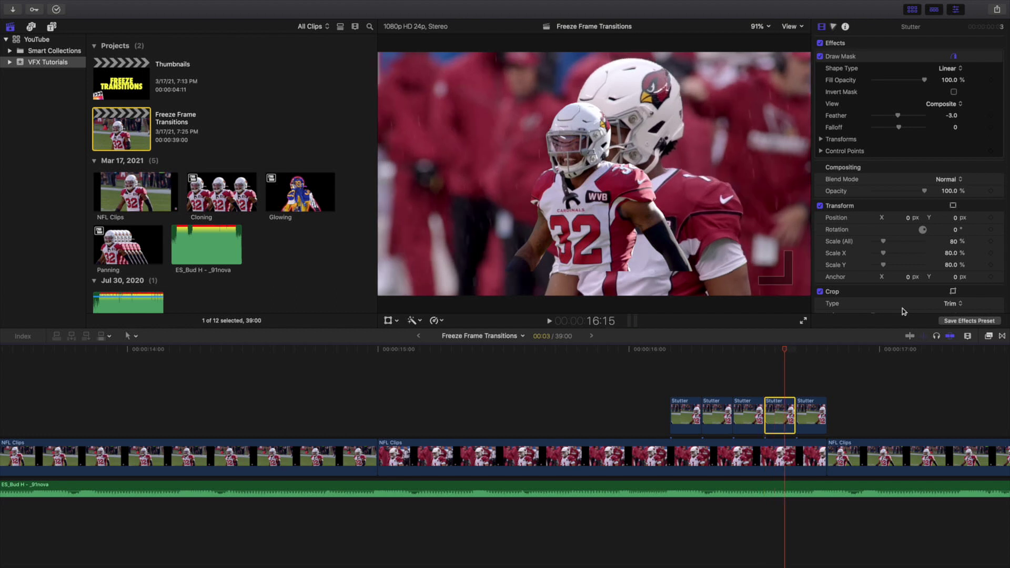
{"action": "left_click", "coordinate": [813, 395]}
{"action": "left_click", "coordinate": [813, 398]}
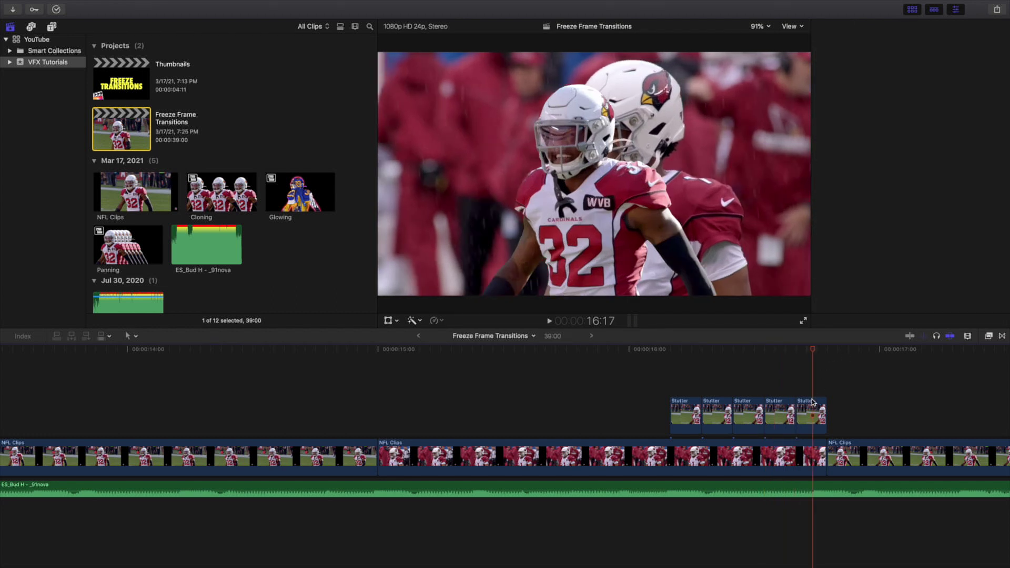
{"action": "left_click", "coordinate": [803, 406]}
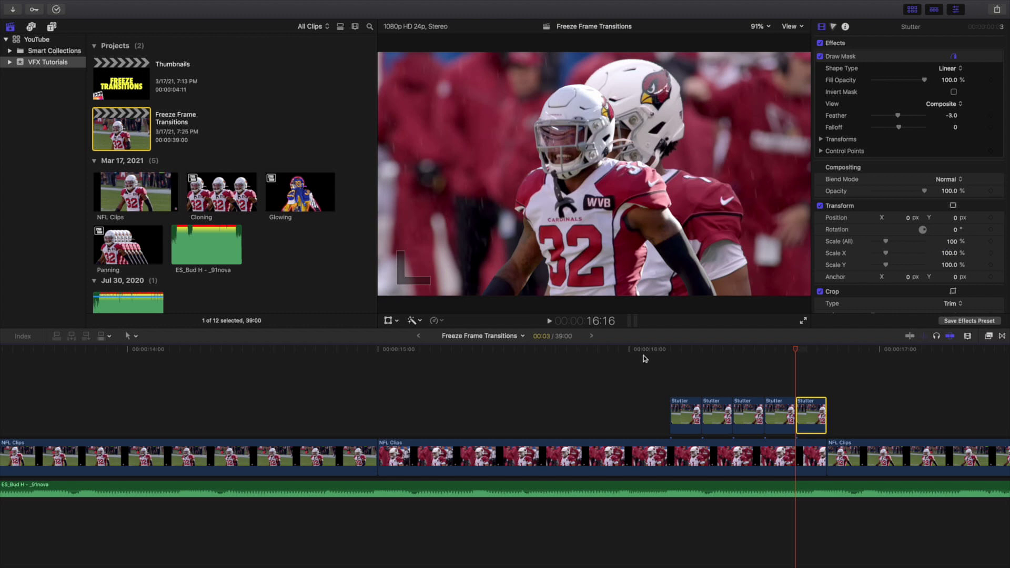
Review the Stutter transition frame by frame from its start, then play it back from just before the first Stutter clip
{"action": "left_click", "coordinate": [673, 363]}
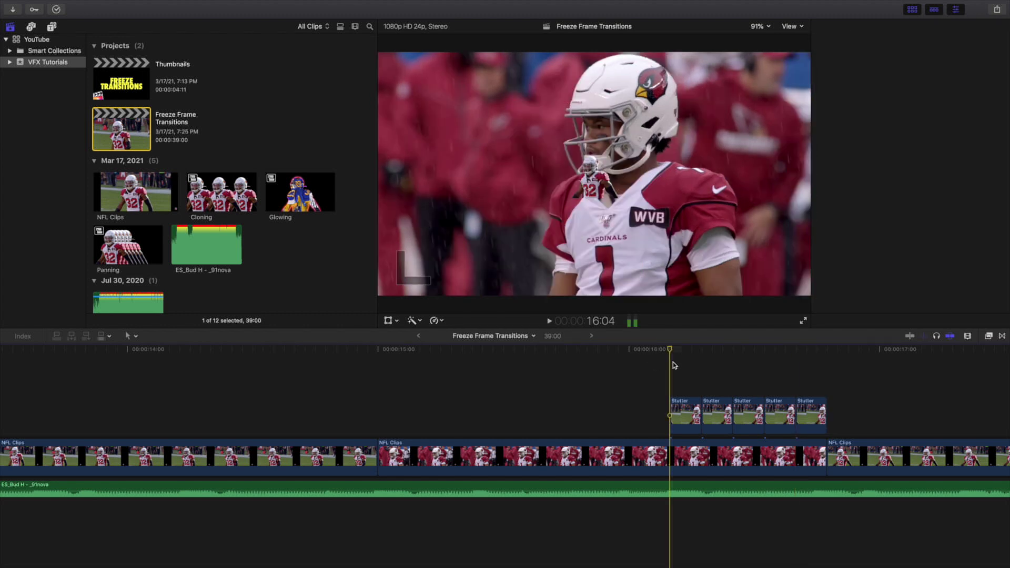
{"action": "key", "text": "Right"}
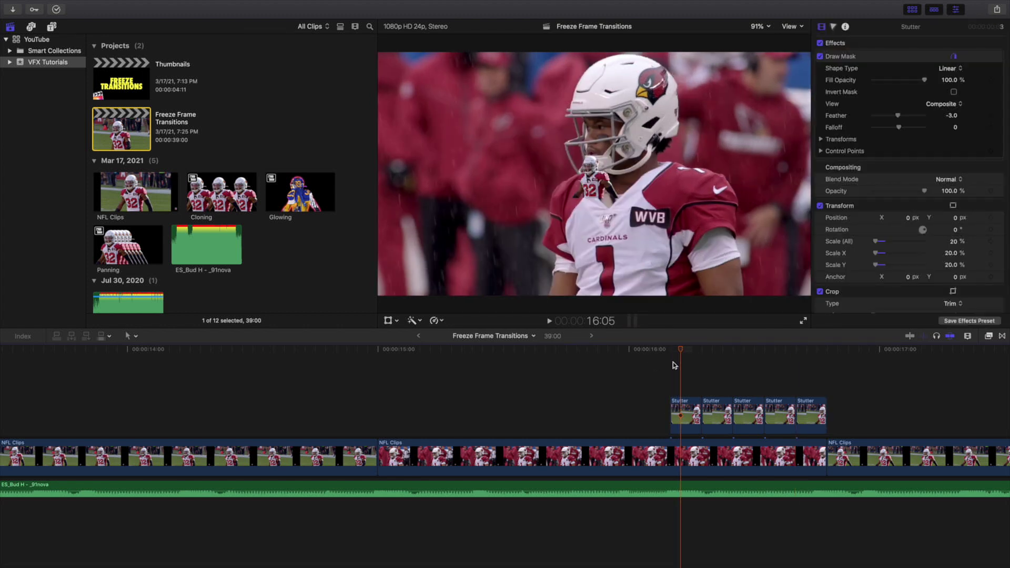
{"action": "key", "text": "Right"}
{"action": "key", "text": "Right"}
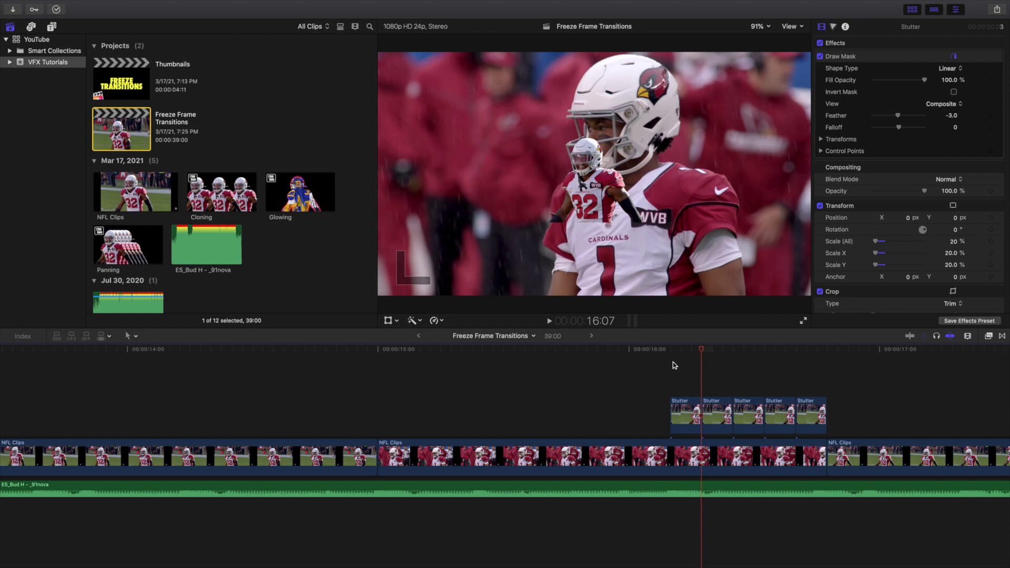
{"action": "left_click", "coordinate": [613, 370]}
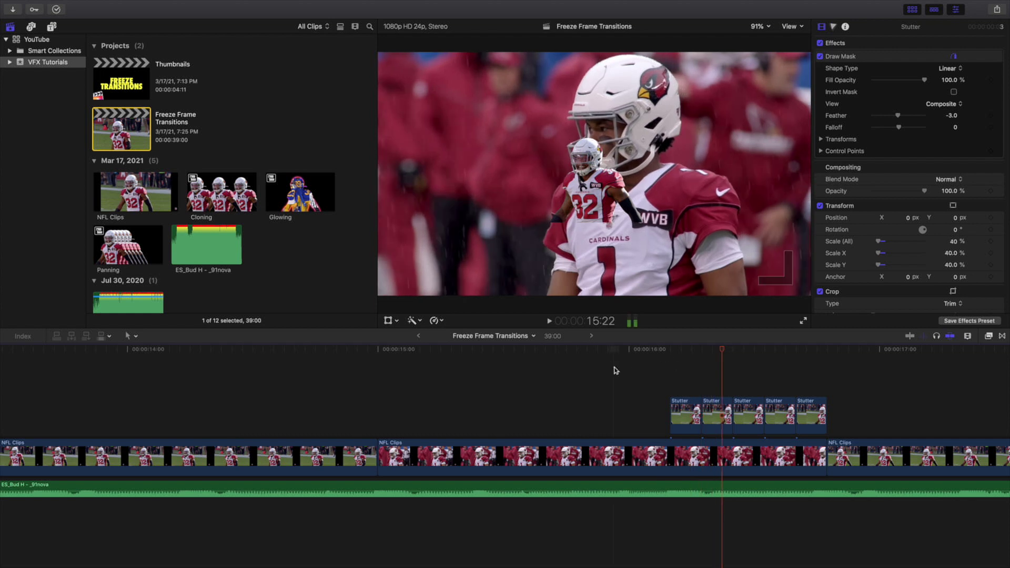
{"action": "key", "text": "space"}
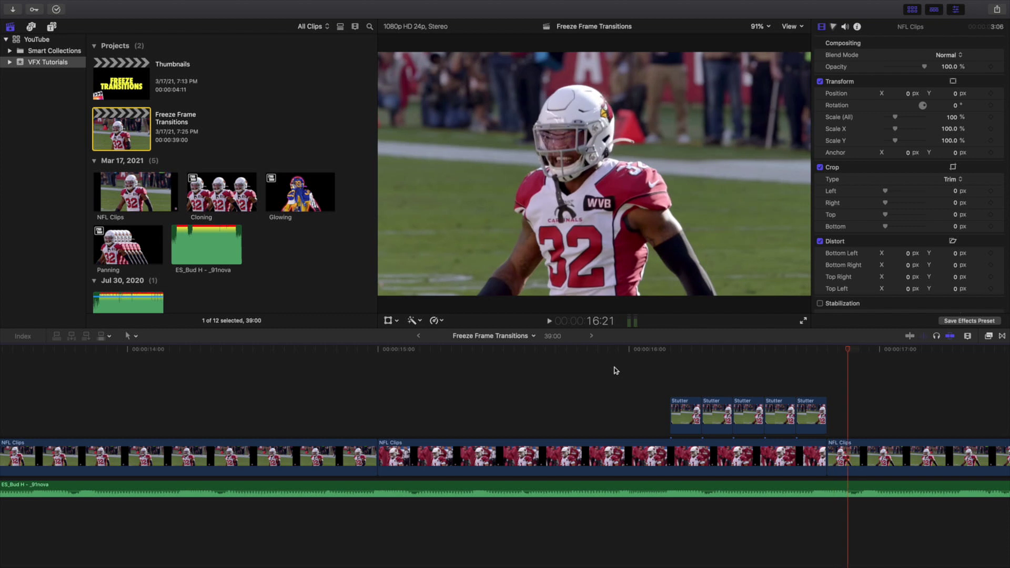
Go to the start of the fifth transition, inspect its Moderate Motion Blur title and open the Cloning compound clip
{"action": "scroll", "coordinate": [689, 372], "scroll_direction": "right", "scroll_amount": 10}
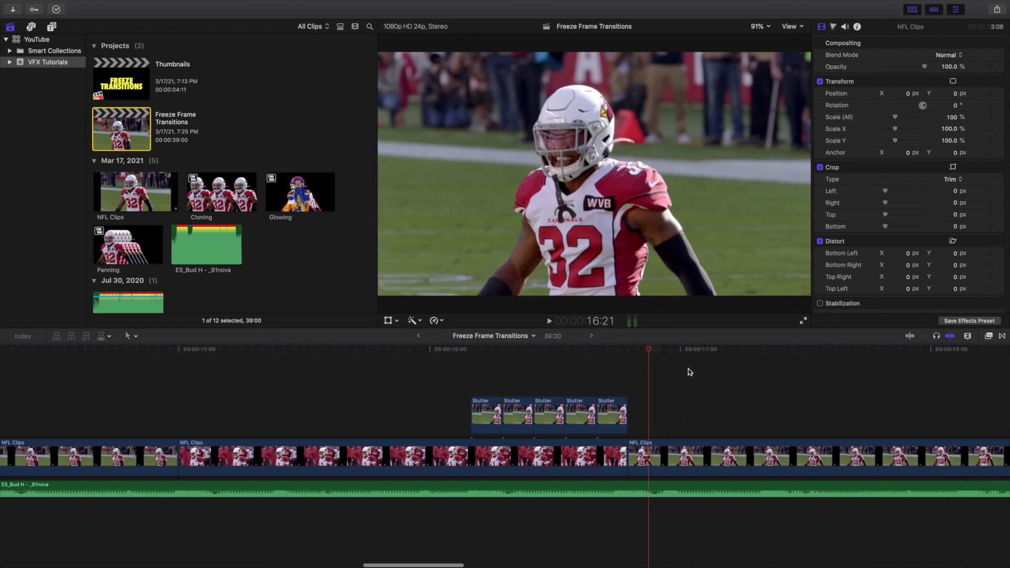
{"action": "scroll", "coordinate": [690, 371], "scroll_direction": "right", "scroll_amount": 20}
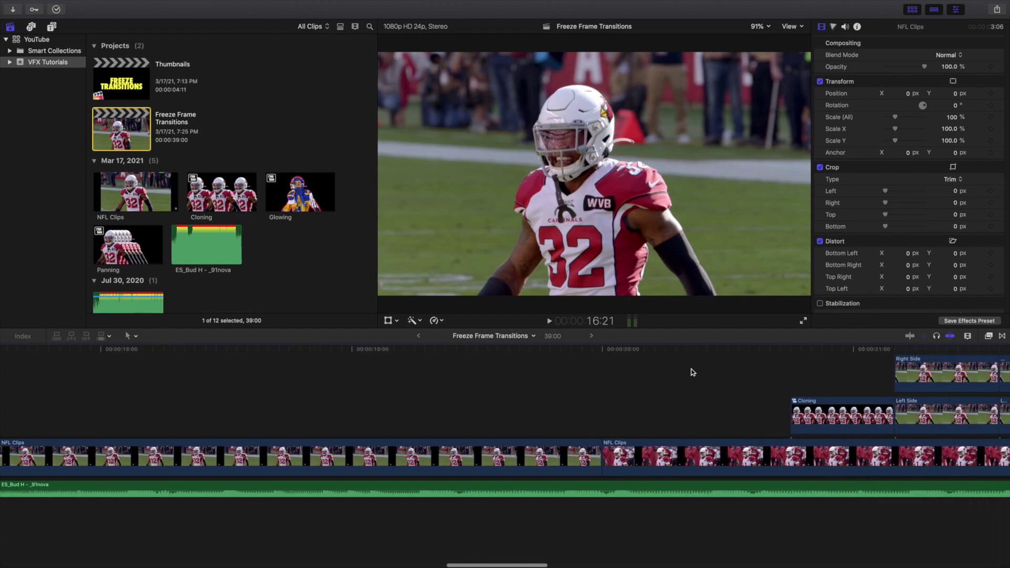
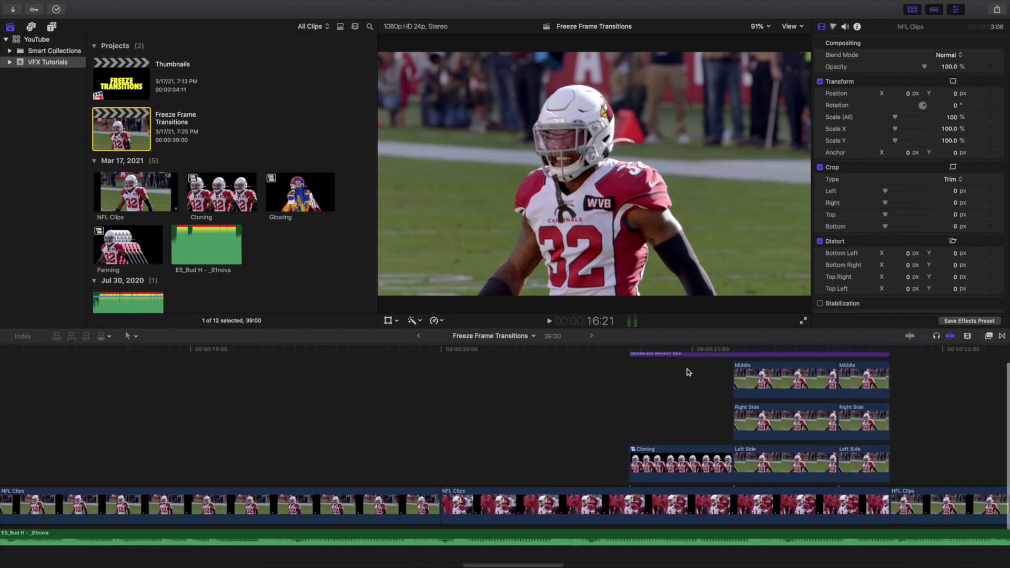
{"action": "left_click", "coordinate": [630, 362]}
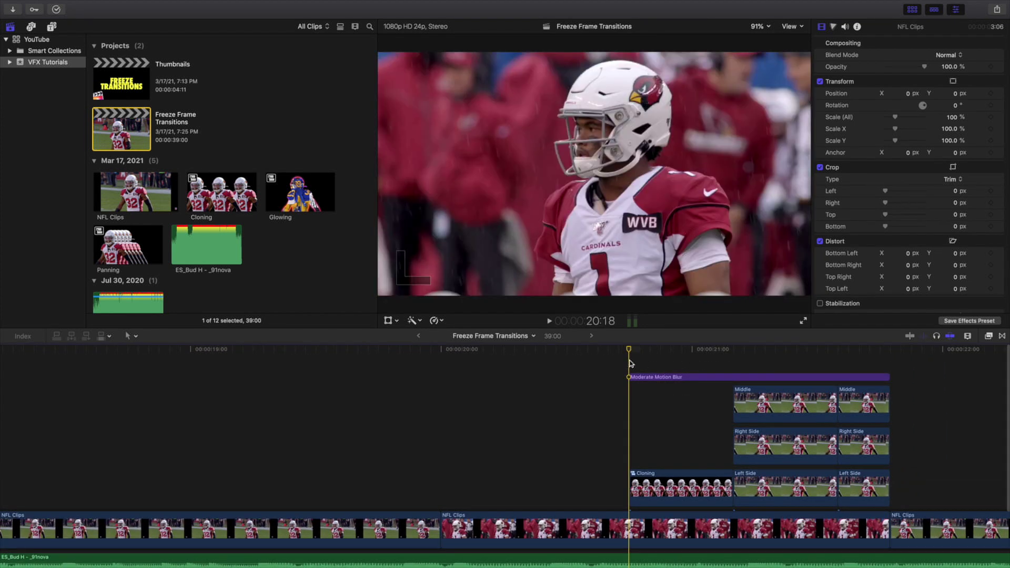
{"action": "left_click", "coordinate": [686, 375]}
{"action": "left_click", "coordinate": [754, 371]}
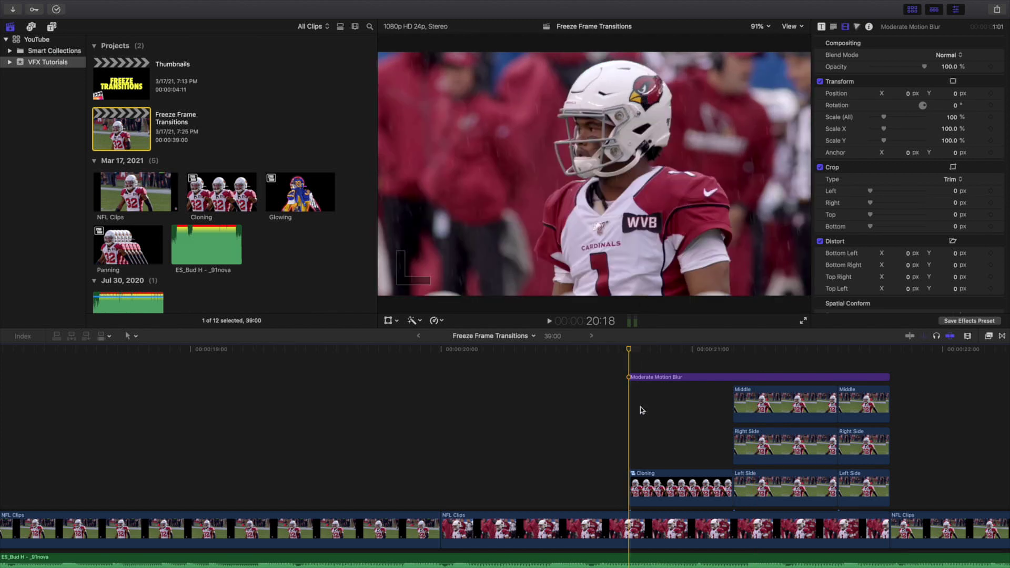
{"action": "double_click", "coordinate": [652, 487]}
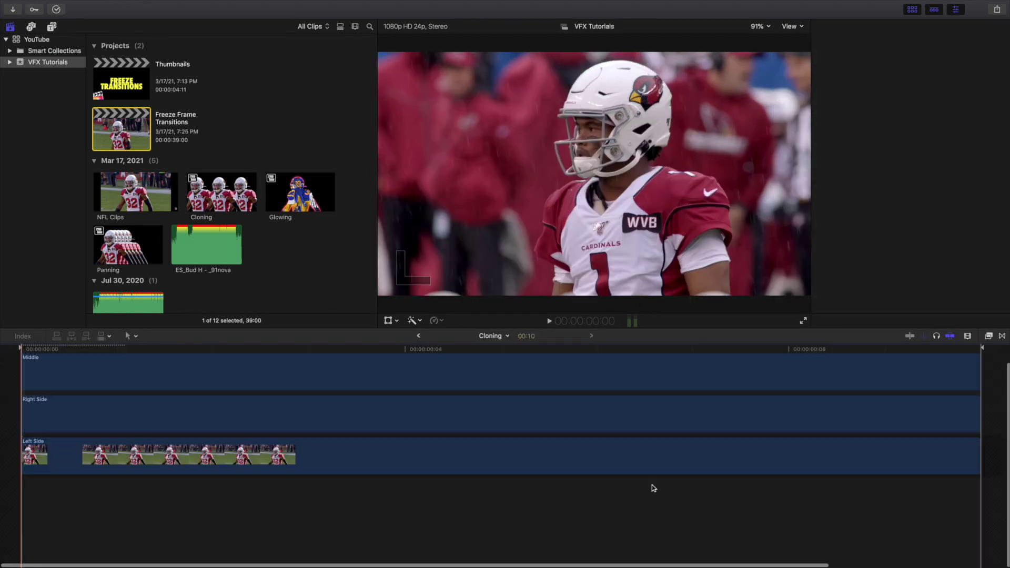
Inspect the Middle, Right Side and Left Side layers' Transform settings inside the Cloning compound clip, and return to the Freeze Frame Transitions project
{"action": "left_click", "coordinate": [409, 361]}
{"action": "key", "text": "super+4"}
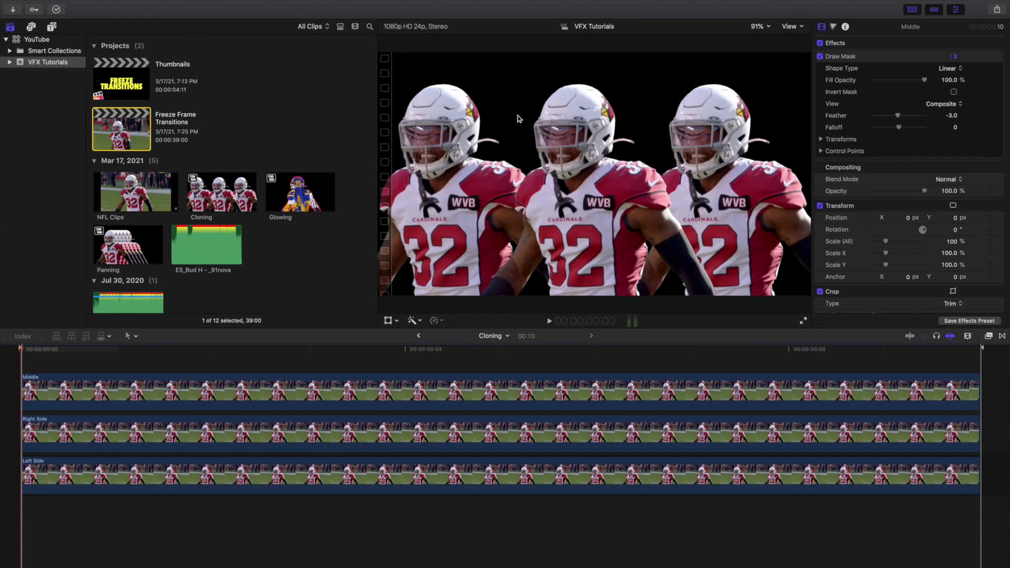
{"action": "left_click", "coordinate": [260, 435]}
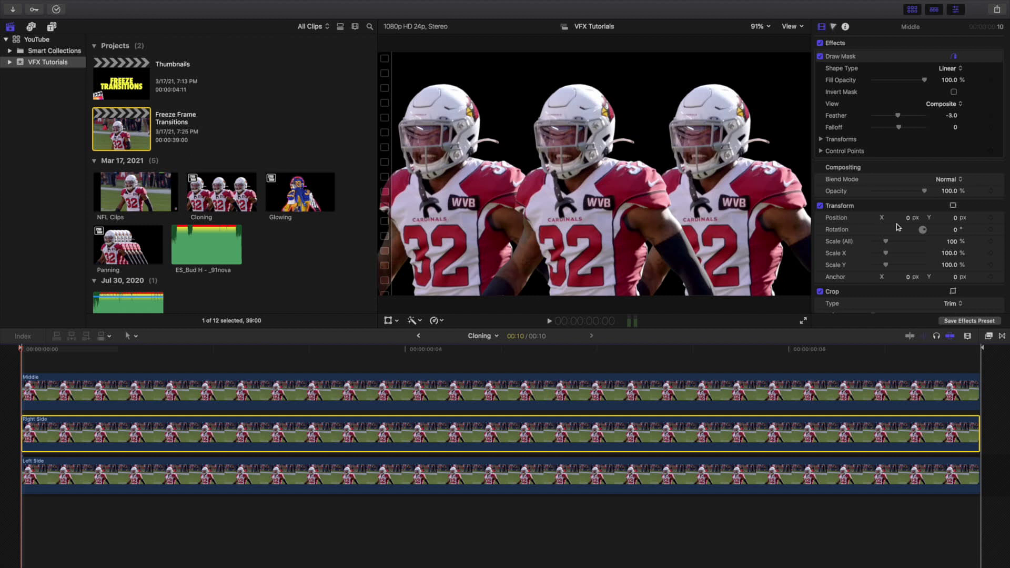
{"action": "left_click", "coordinate": [639, 476]}
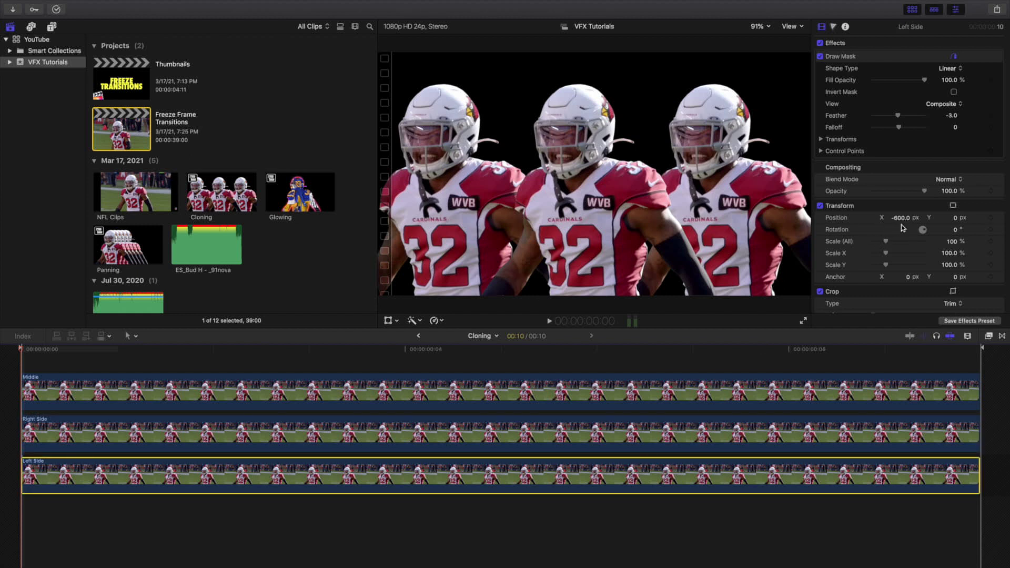
{"action": "left_click", "coordinate": [418, 336]}
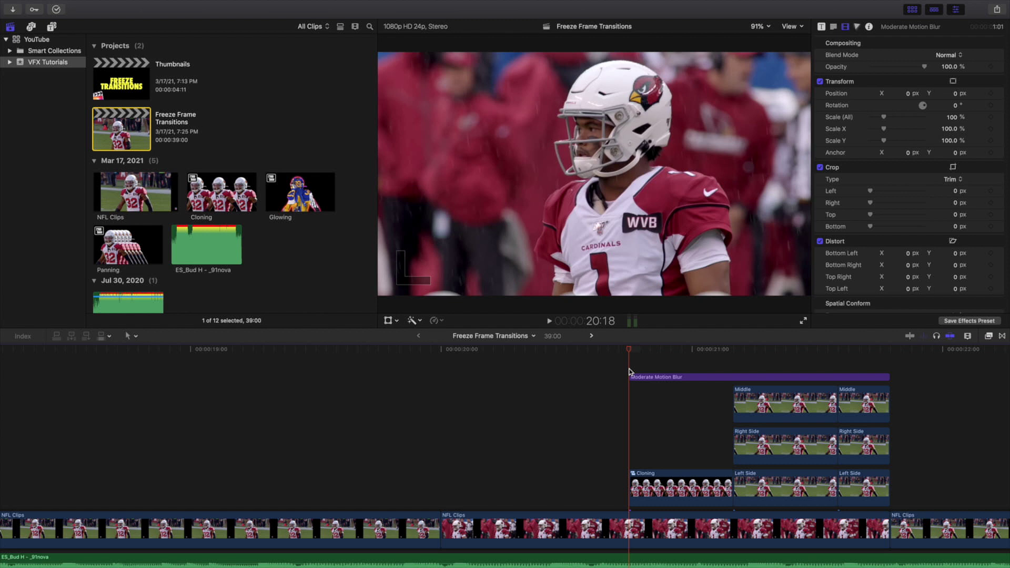
Select the Cloning compound clip and advance frame by frame to its end, examining its Y Position keyframes
{"action": "left_click", "coordinate": [653, 479]}
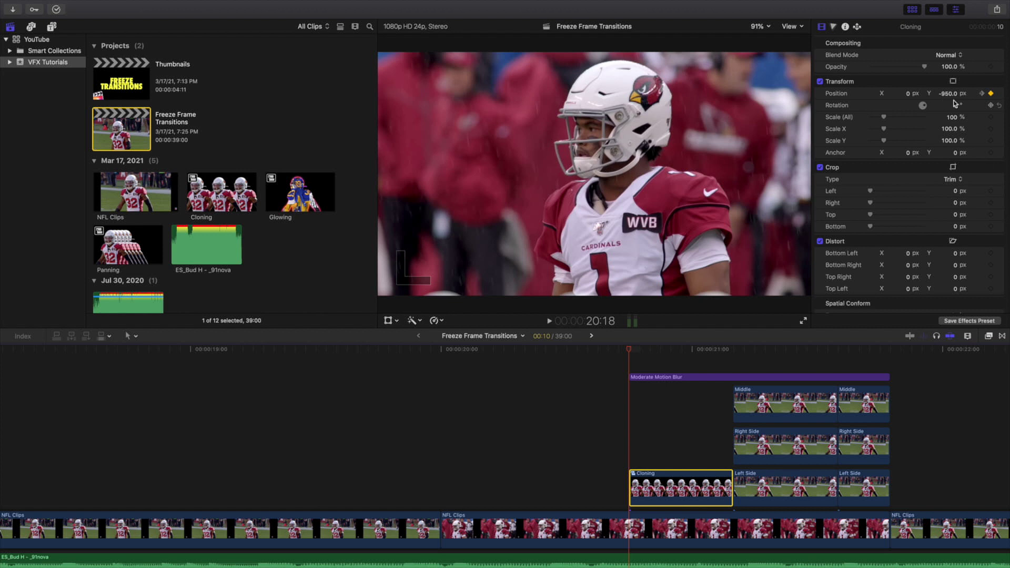
{"action": "key", "text": "Right"}
{"action": "key", "text": "Right"}
{"action": "key", "text": "Right"}
{"action": "key", "text": "Right"}
{"action": "key", "text": "Right"}
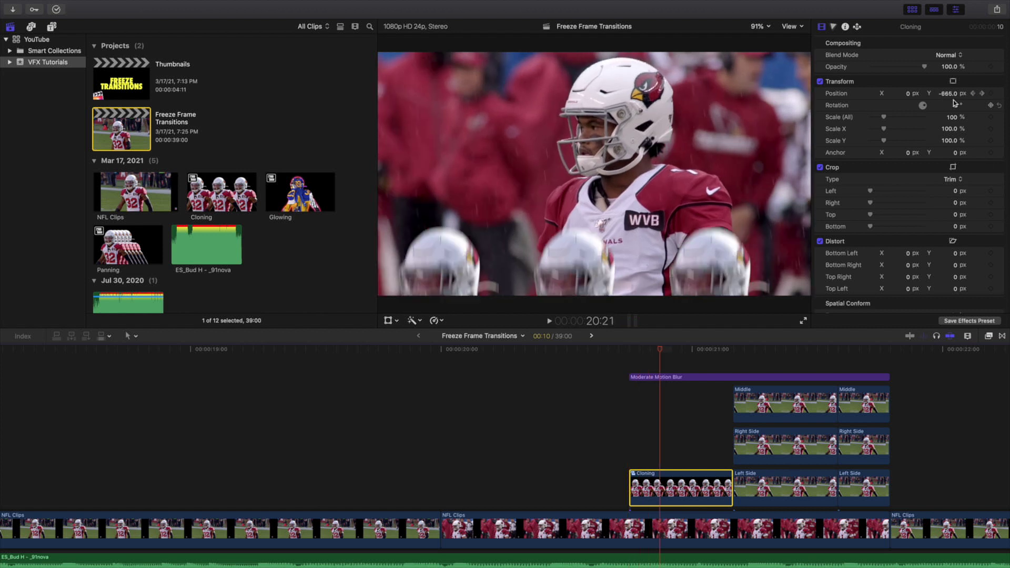
{"action": "key", "text": "Right"}
{"action": "key", "text": "Right"}
{"action": "key", "text": "Right"}
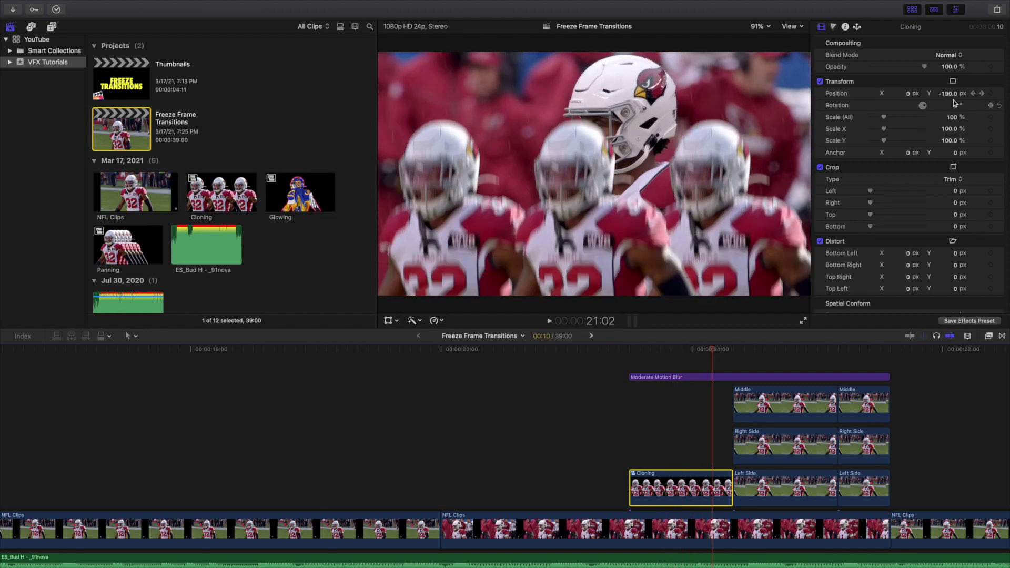
{"action": "key", "text": "Right"}
{"action": "key", "text": "Right"}
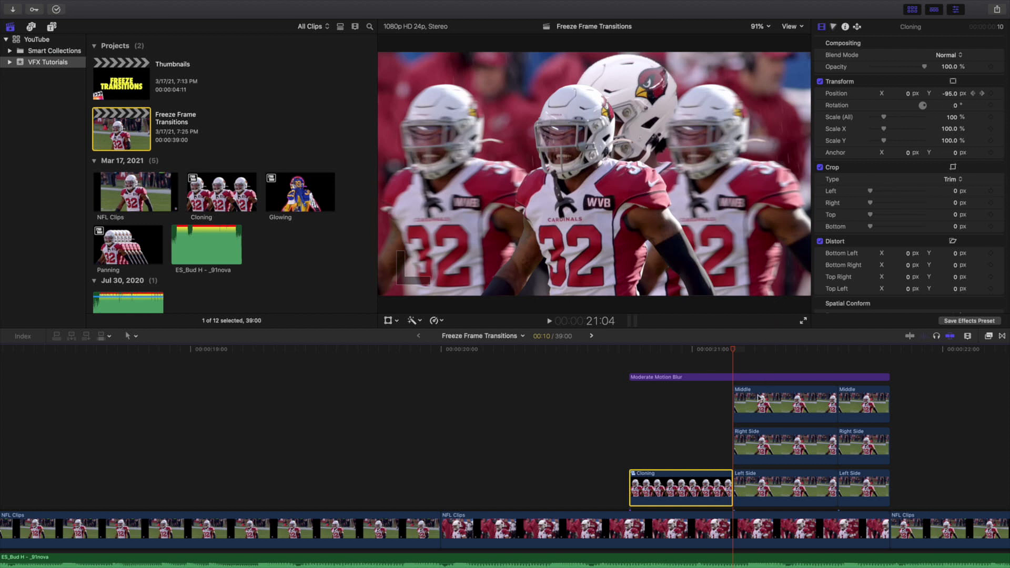
Select the first Right Side clip after the Cloning clip and advance frame by frame to examine its X Position keyframes
{"action": "left_click", "coordinate": [758, 440]}
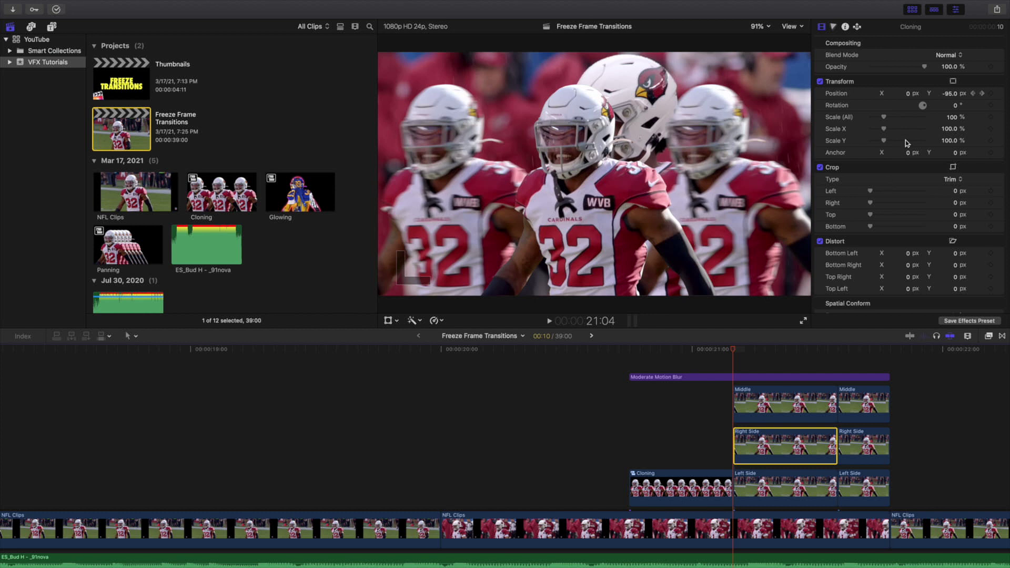
{"action": "scroll", "coordinate": [904, 168], "scroll_direction": "down", "scroll_amount": 3}
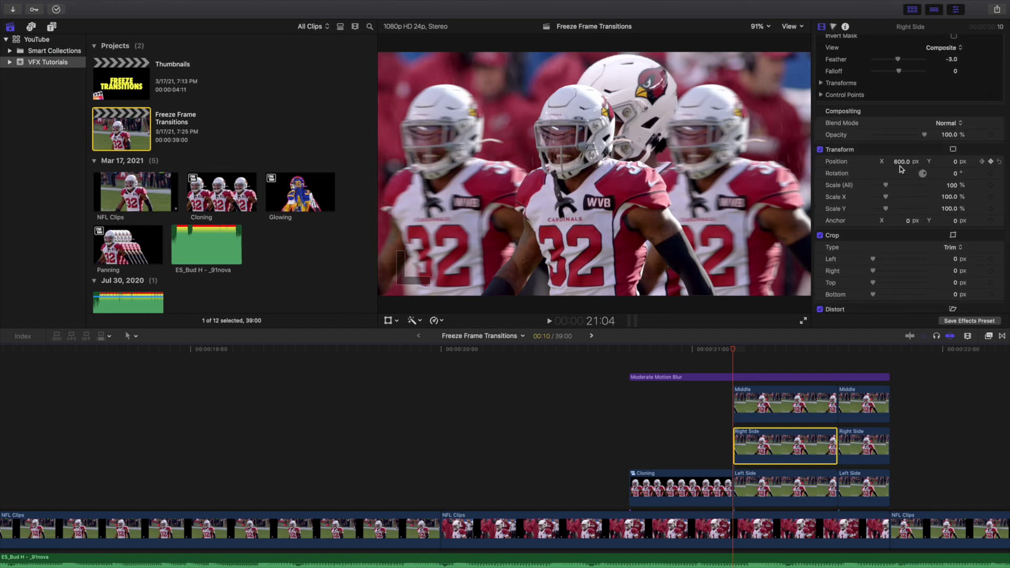
{"action": "key", "text": "Right"}
{"action": "key", "text": "Right"}
{"action": "key", "text": "Right"}
{"action": "key", "text": "Right"}
{"action": "key", "text": "Right"}
{"action": "key", "text": "Right"}
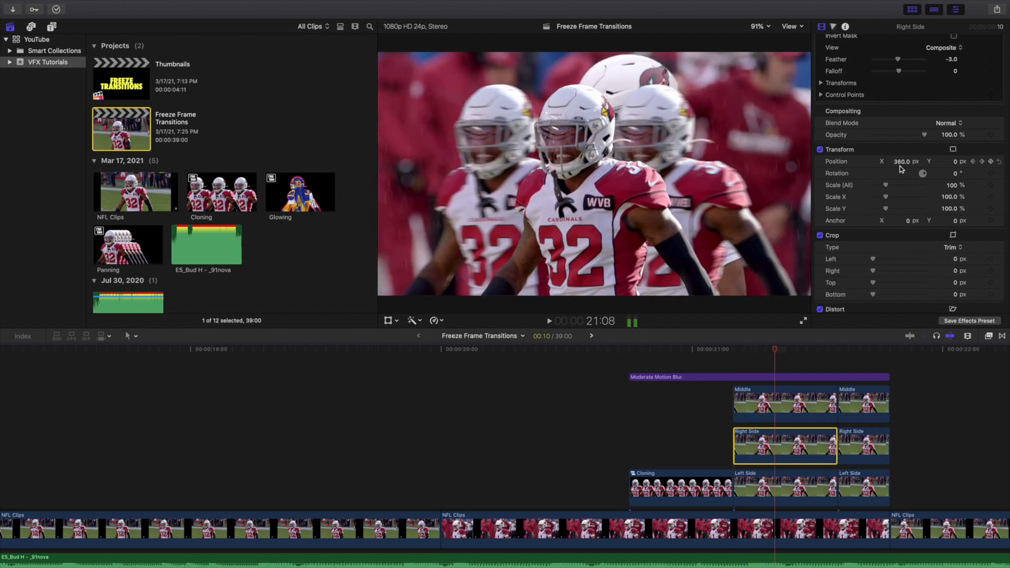
{"action": "key", "text": "Right"}
{"action": "key", "text": "Right"}
{"action": "key", "text": "Right"}
{"action": "key", "text": "Right"}
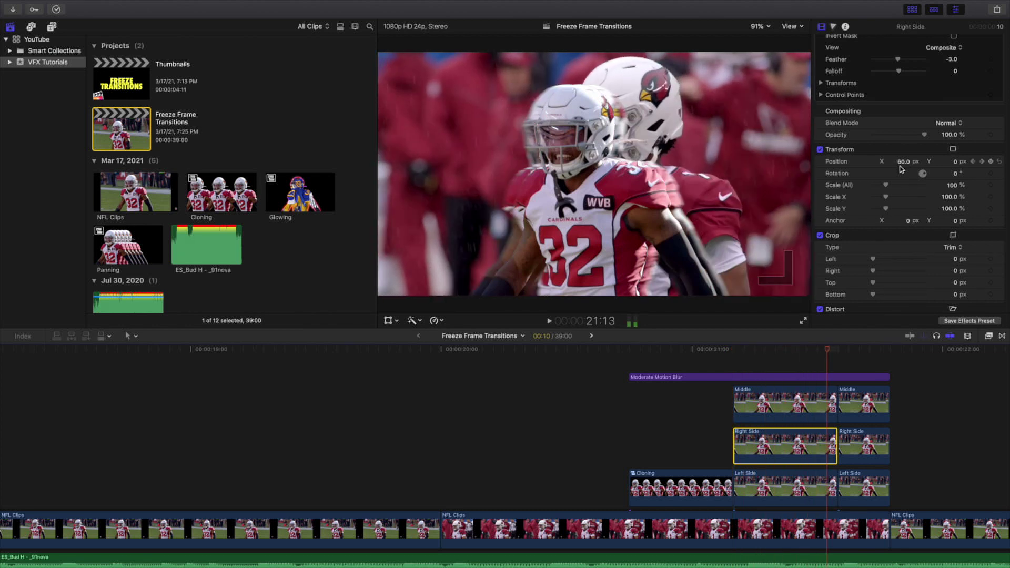
{"action": "key", "text": "Right"}
{"action": "key", "text": "Right"}
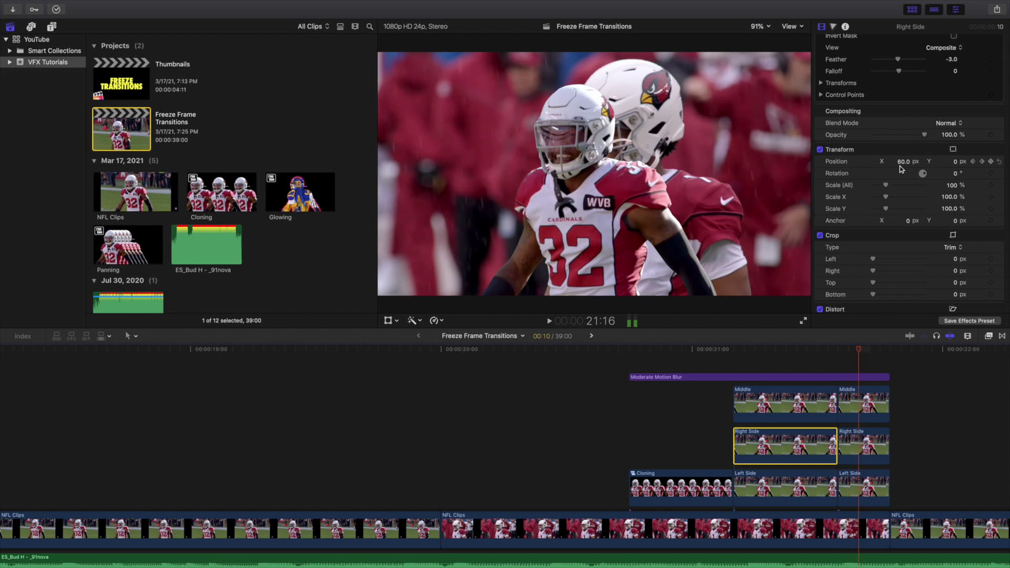
Go back to the start of the first Left Side clip, select it and advance frame by frame to examine its X Position keyframes
{"action": "left_click", "coordinate": [734, 363]}
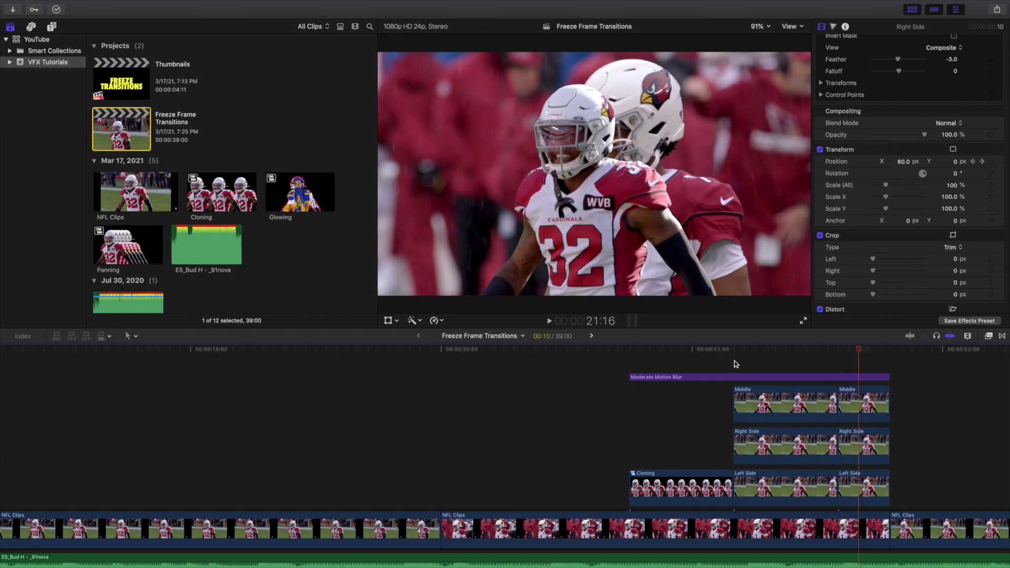
{"action": "left_click", "coordinate": [756, 481]}
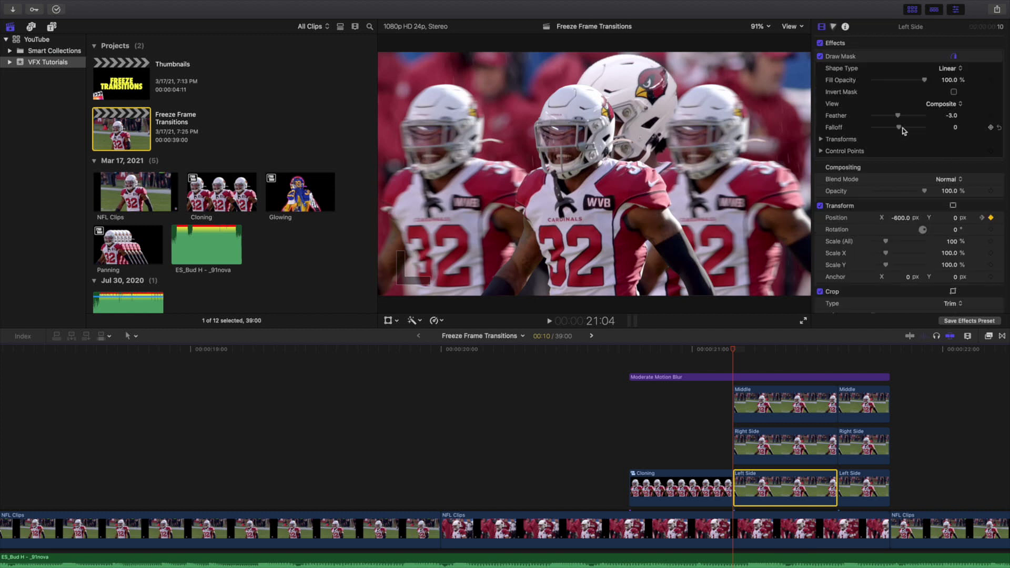
{"action": "key", "text": "Right"}
{"action": "key", "text": "Right"}
{"action": "key", "text": "Right"}
{"action": "key", "text": "Right"}
{"action": "key", "text": "Right"}
{"action": "key", "text": "Right"}
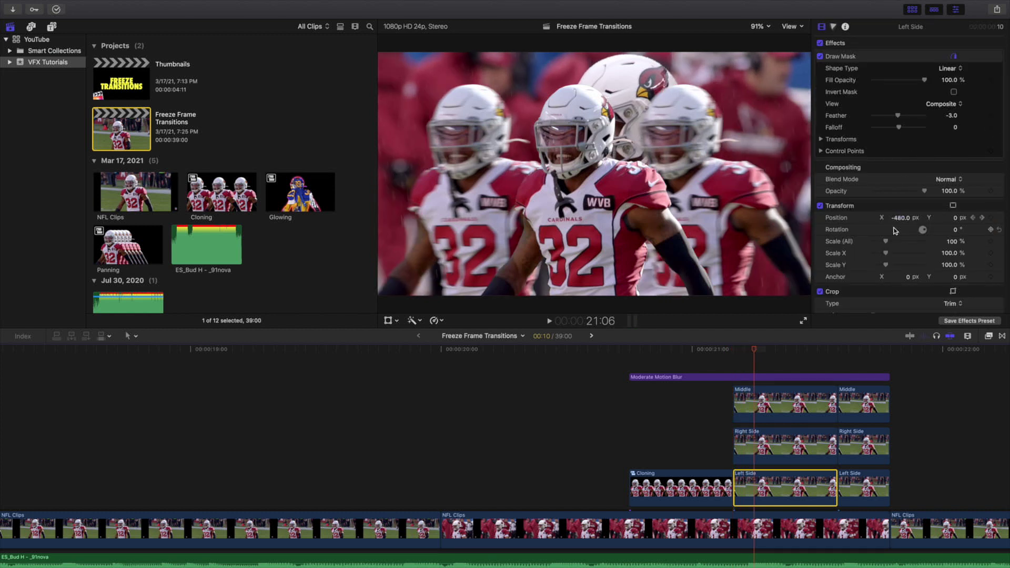
{"action": "key", "text": "Right"}
{"action": "key", "text": "Right"}
{"action": "key", "text": "Right"}
{"action": "key", "text": "Right"}
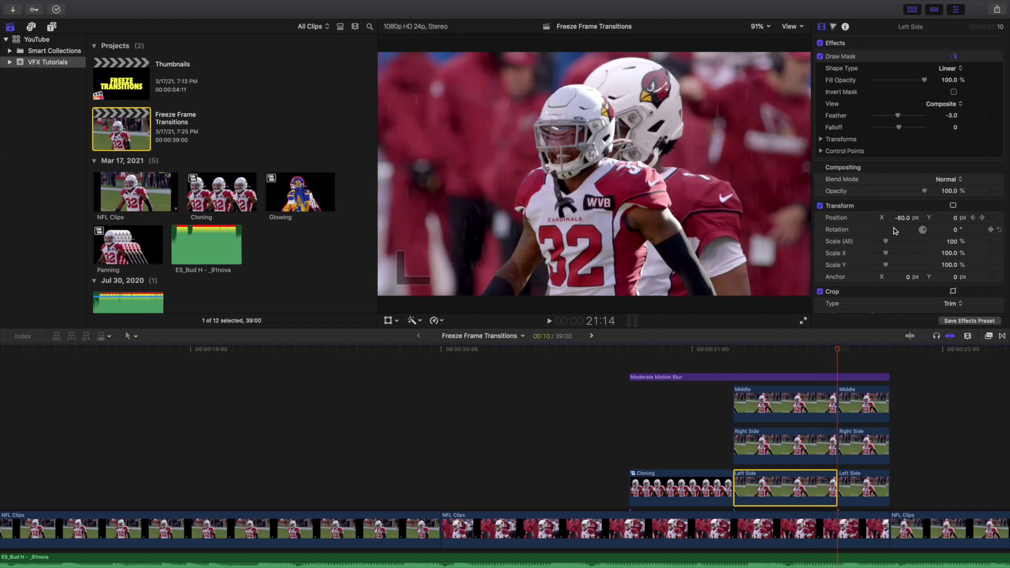
Go to the start of the sixth transition and open its lowest Glowing compound clip
{"action": "scroll", "coordinate": [947, 404], "scroll_direction": "right", "scroll_amount": 5}
{"action": "scroll", "coordinate": [956, 402], "scroll_direction": "right", "scroll_amount": 15}
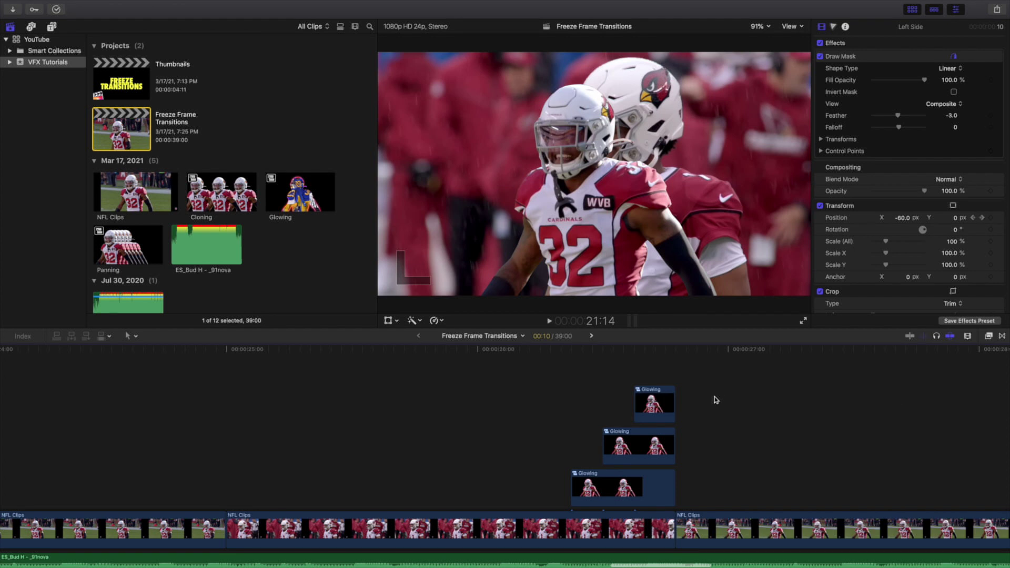
{"action": "left_click", "coordinate": [571, 389]}
{"action": "left_click", "coordinate": [610, 488]}
{"action": "double_click", "coordinate": [610, 488]}
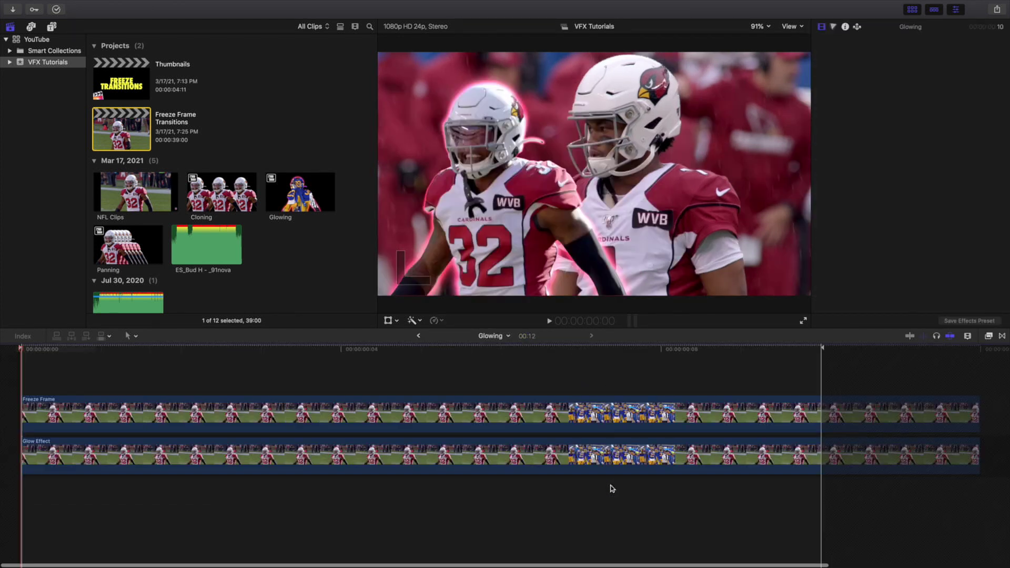
Inspect the effects on the Freeze Frame and Glow Effect layers, and return to the Freeze Frame Transitions project
{"action": "left_click", "coordinate": [562, 406]}
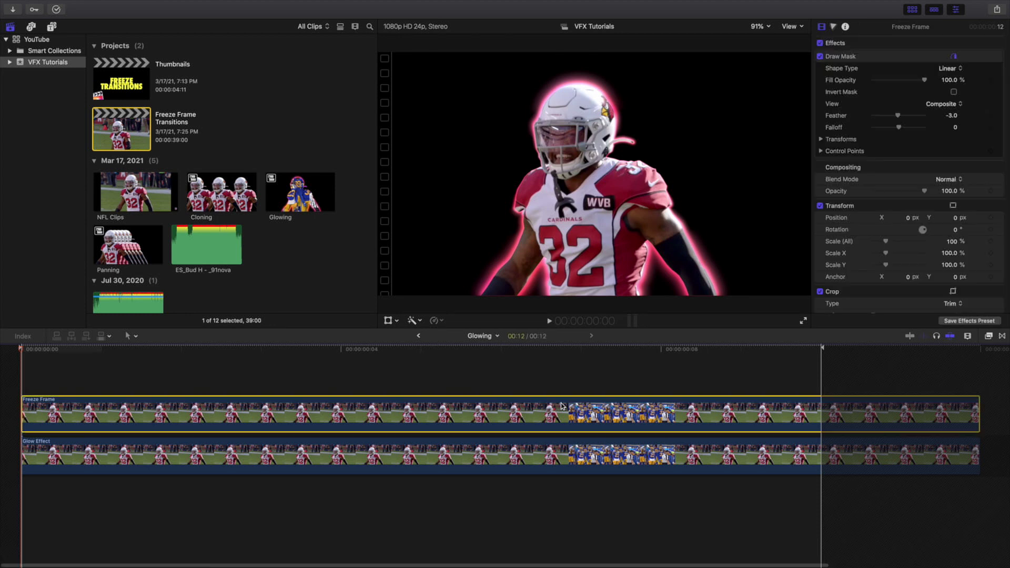
{"action": "left_click", "coordinate": [559, 451]}
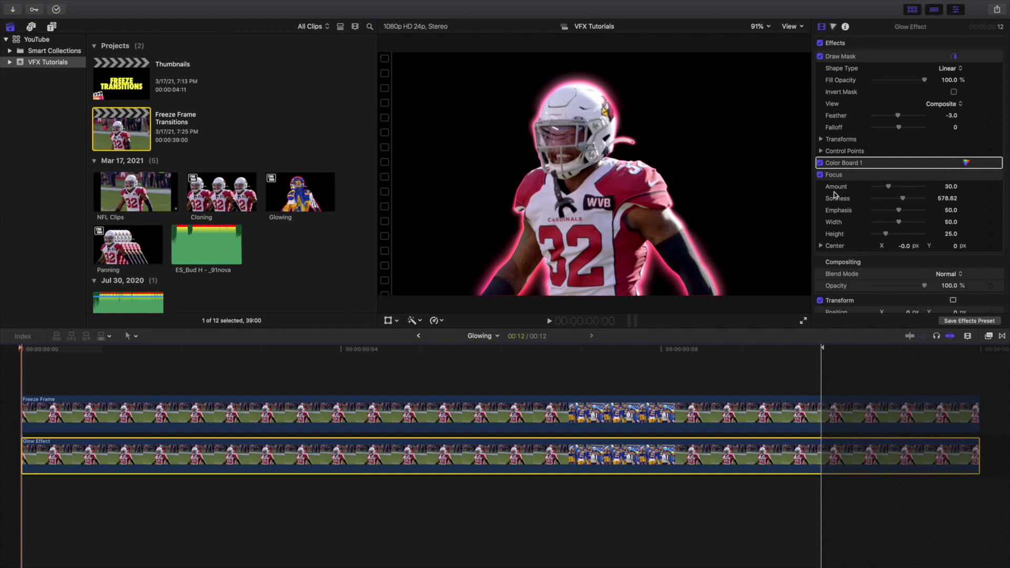
{"action": "left_click", "coordinate": [418, 335]}
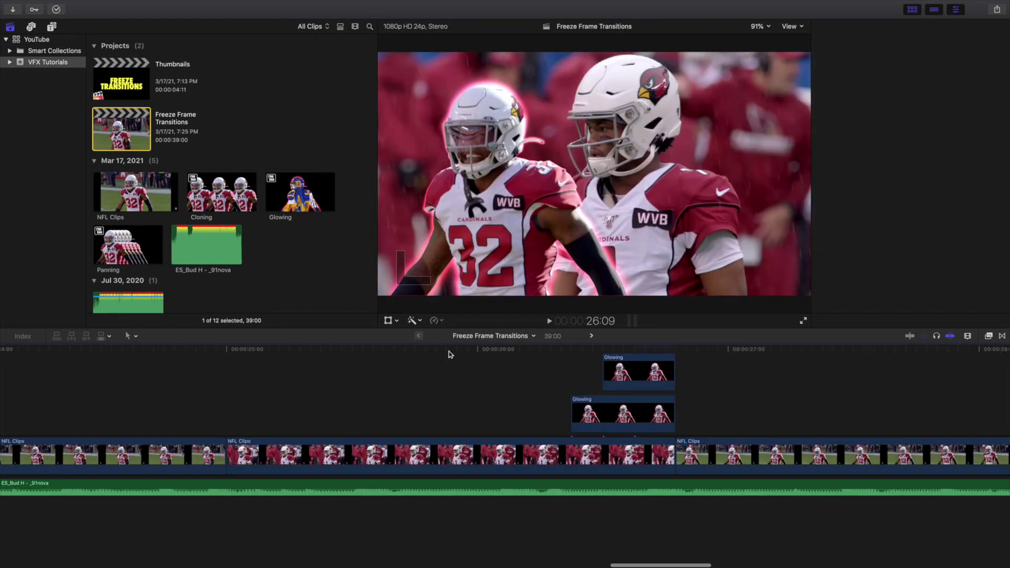
Select the three stacked Glowing clips one after another from lowest to highest to examine their Position settings
{"action": "scroll", "coordinate": [647, 410], "scroll_direction": "up", "scroll_amount": 2}
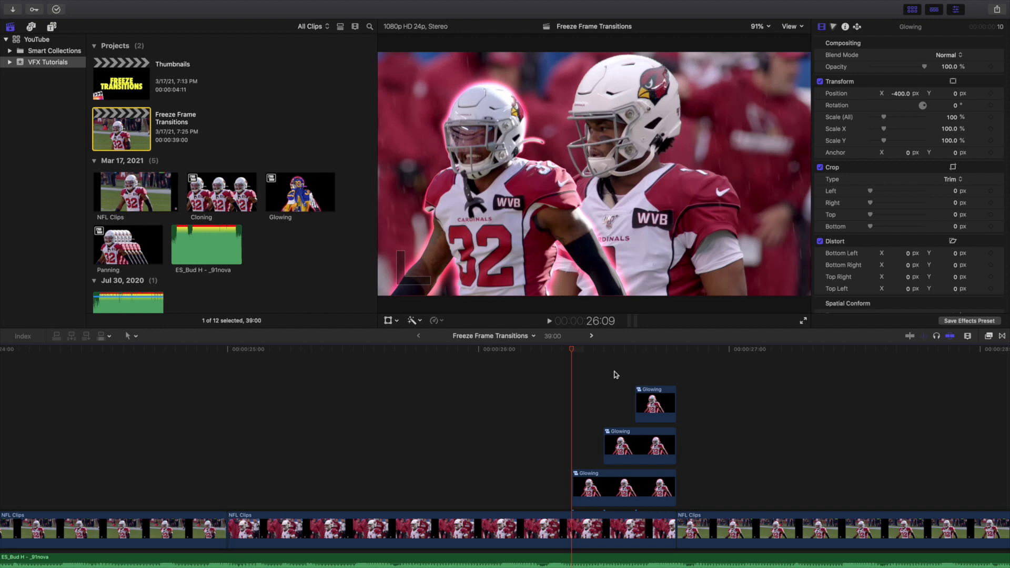
{"action": "left_click", "coordinate": [612, 485]}
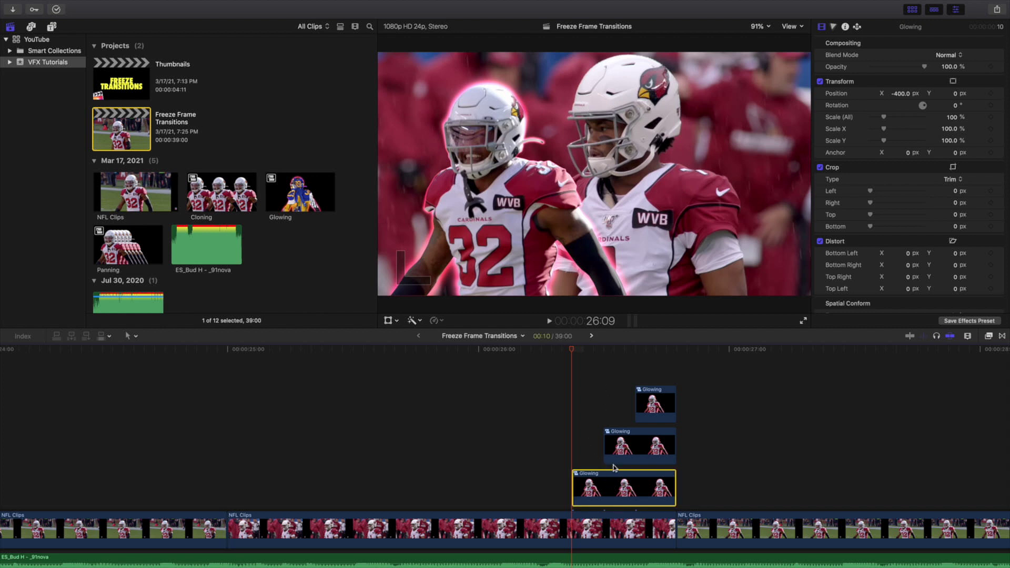
{"action": "left_click", "coordinate": [625, 443]}
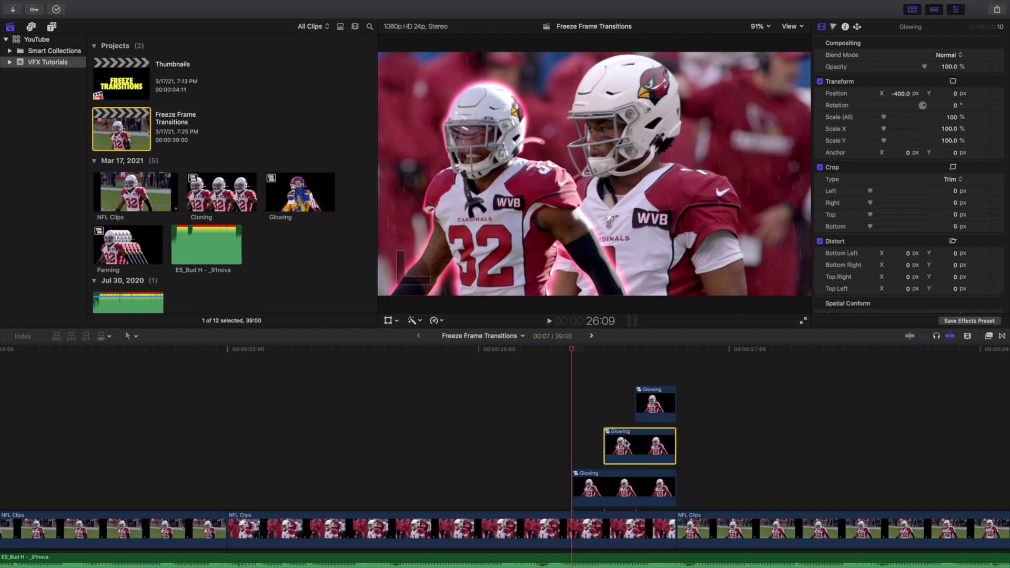
{"action": "left_click", "coordinate": [658, 409]}
Play back the Glowing transition from its first clip and return to its start
{"action": "left_click", "coordinate": [572, 399]}
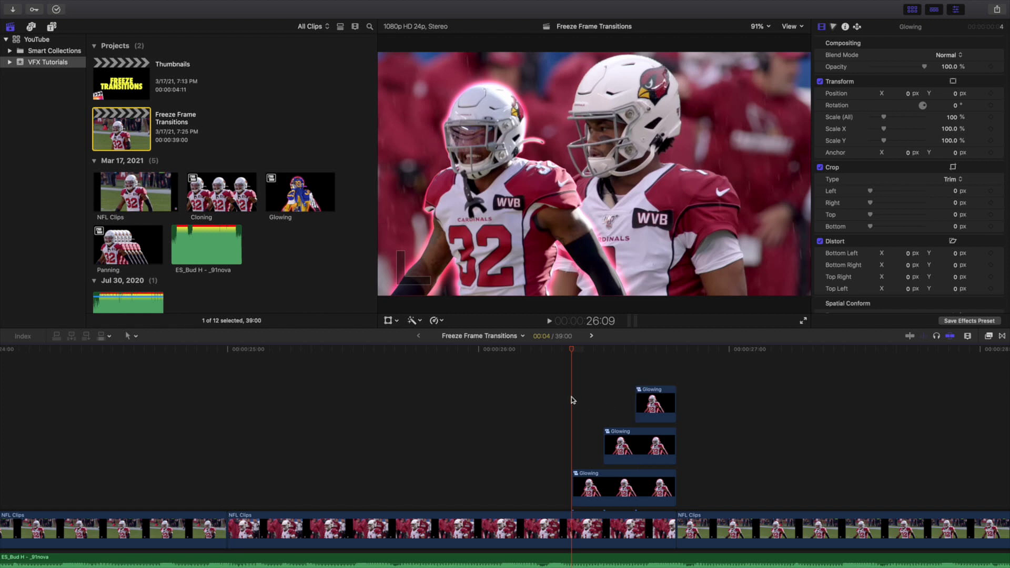
{"action": "key", "text": "space"}
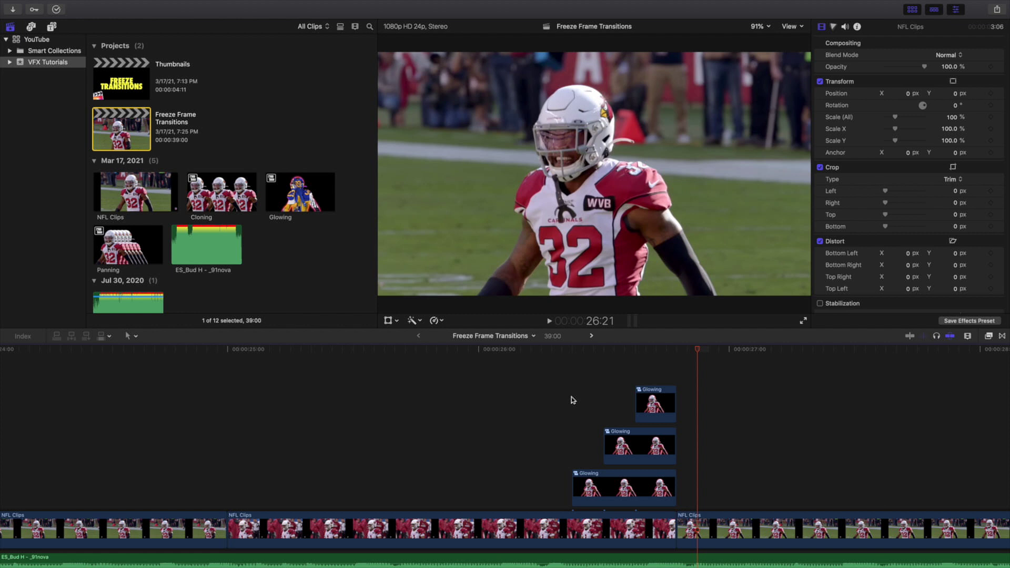
{"action": "left_click", "coordinate": [573, 400]}
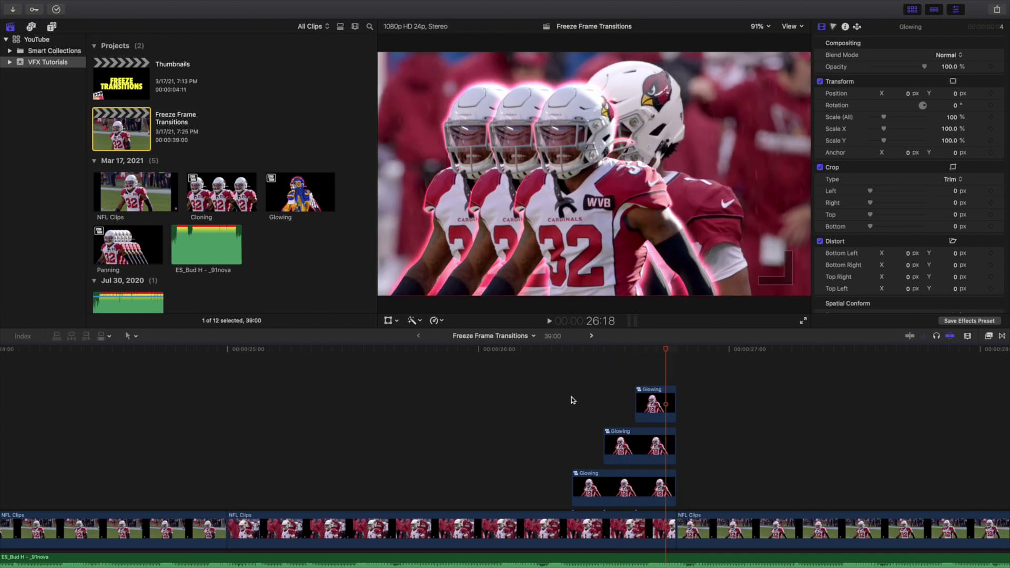
{"action": "left_click", "coordinate": [572, 399]}
Reselect each Glowing clip from lowest to highest to compare their staggered timing and X Position values
{"action": "left_click", "coordinate": [610, 494]}
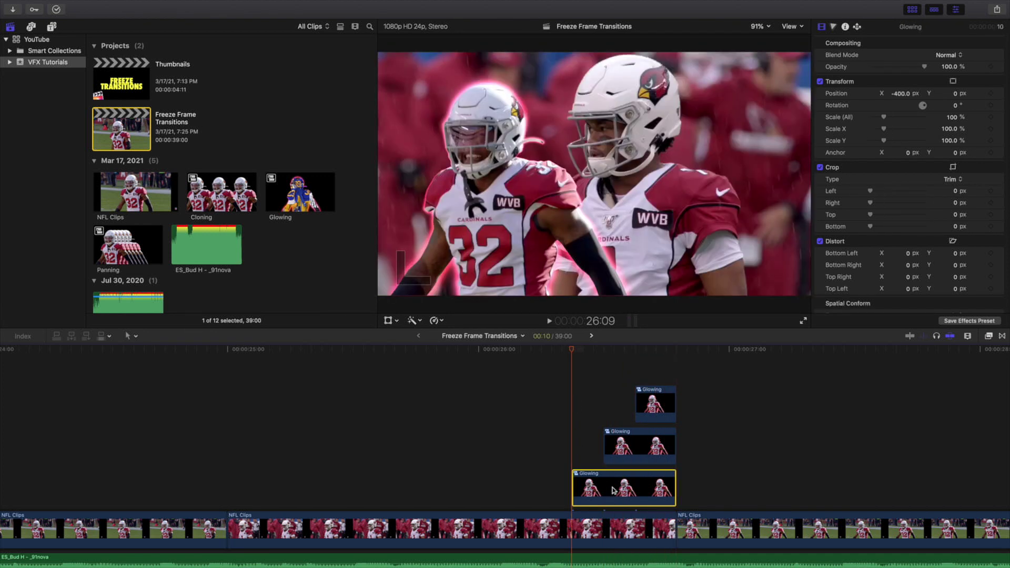
{"action": "left_click", "coordinate": [632, 434]}
{"action": "left_click", "coordinate": [644, 410]}
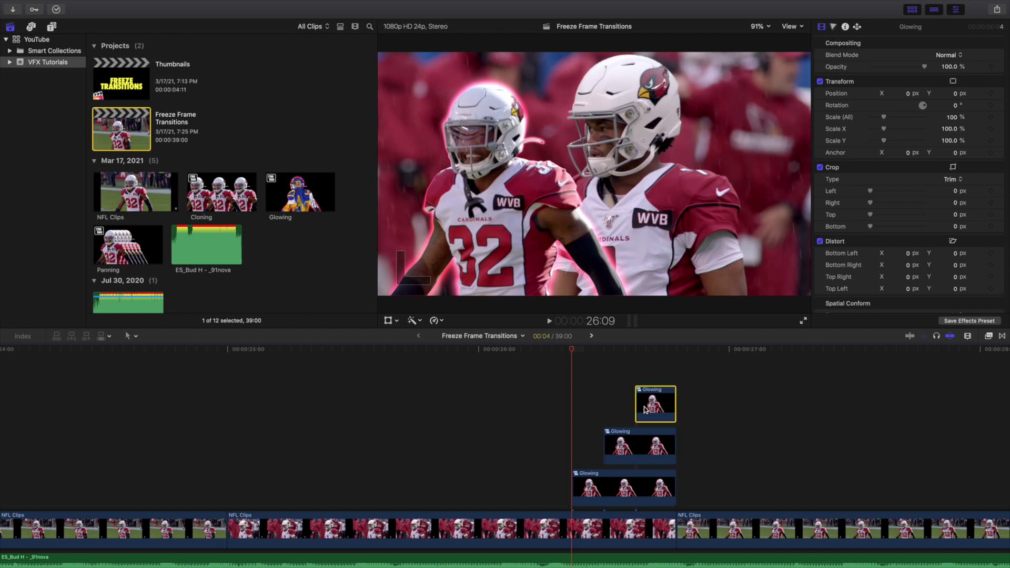
Go to the seventh transition and open its Panning compound clip
{"action": "scroll", "coordinate": [645, 410], "scroll_direction": "right", "scroll_amount": 10}
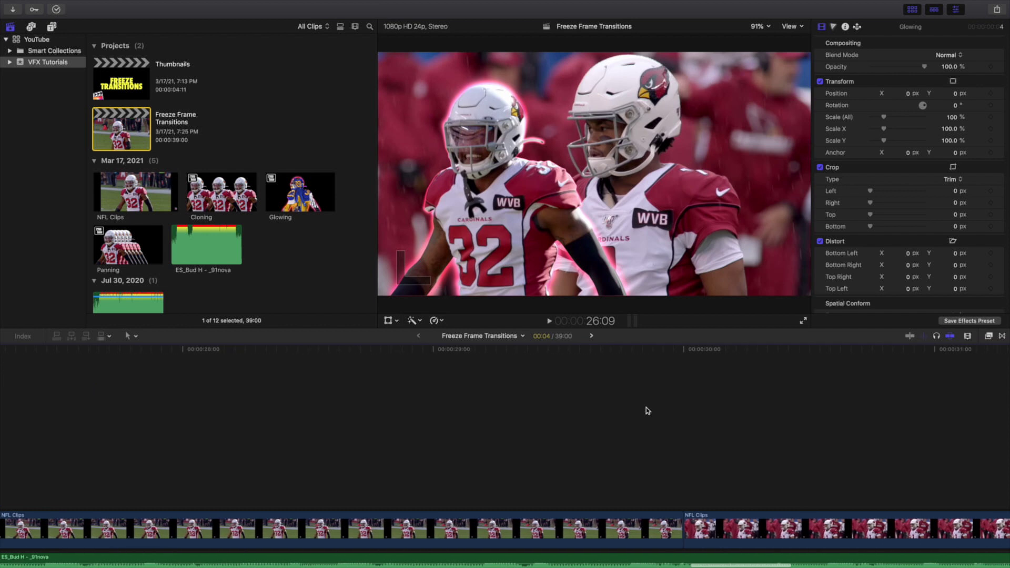
{"action": "scroll", "coordinate": [648, 409], "scroll_direction": "right", "scroll_amount": 5}
{"action": "left_click", "coordinate": [611, 423]}
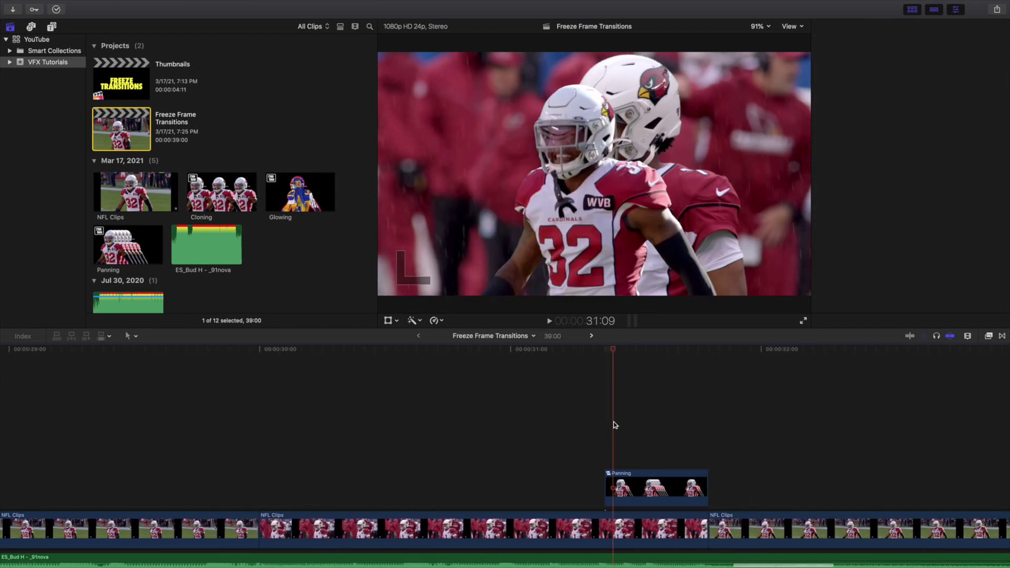
{"action": "double_click", "coordinate": [643, 485]}
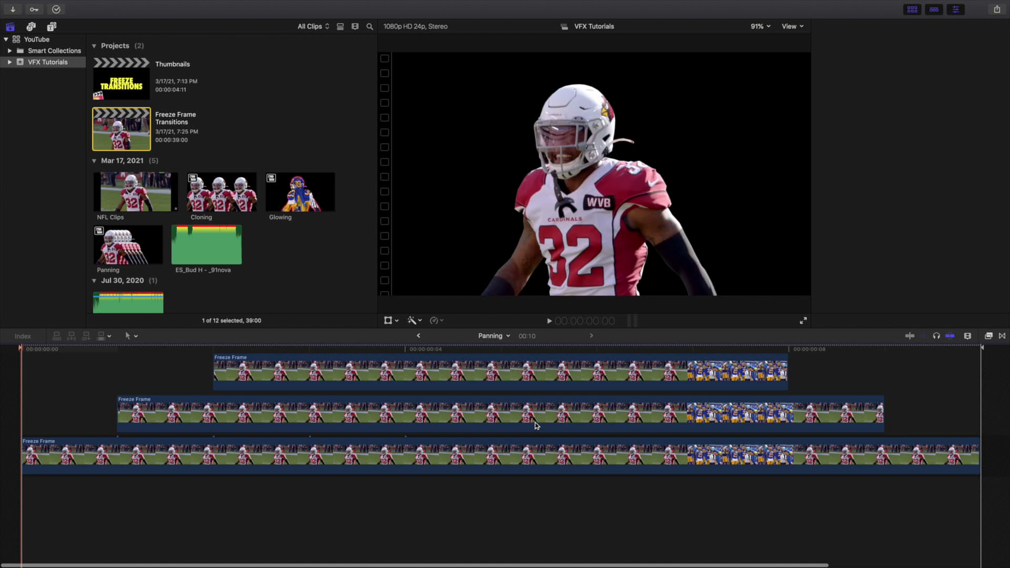
Select the five stacked Freeze Frame clips in the Panning compound clip from lowest to highest to compare their durations and X Position values
{"action": "scroll", "coordinate": [575, 421], "scroll_direction": "up", "scroll_amount": 5}
{"action": "scroll", "coordinate": [575, 421], "scroll_direction": "down", "scroll_amount": 2}
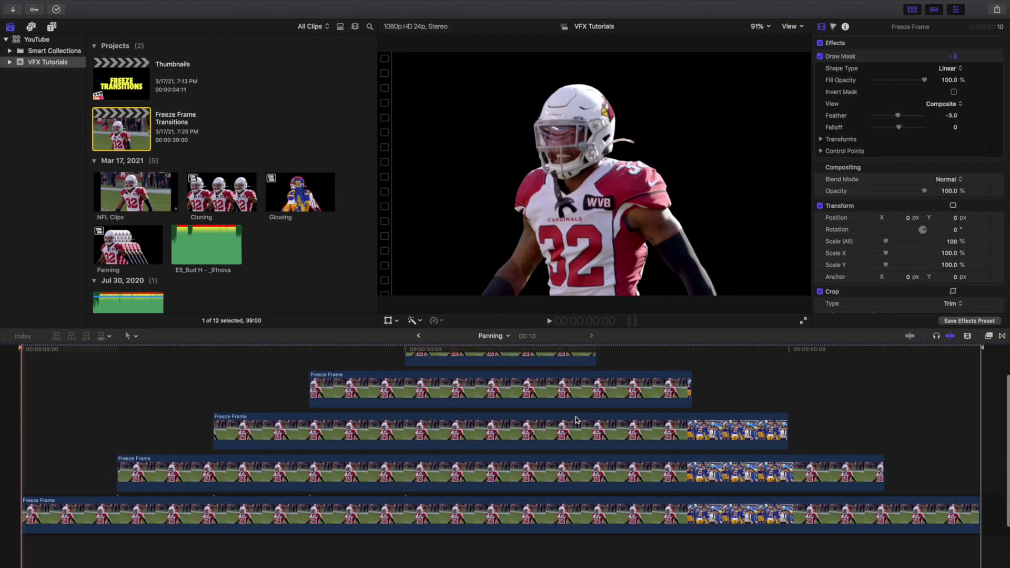
{"action": "left_click", "coordinate": [604, 514]}
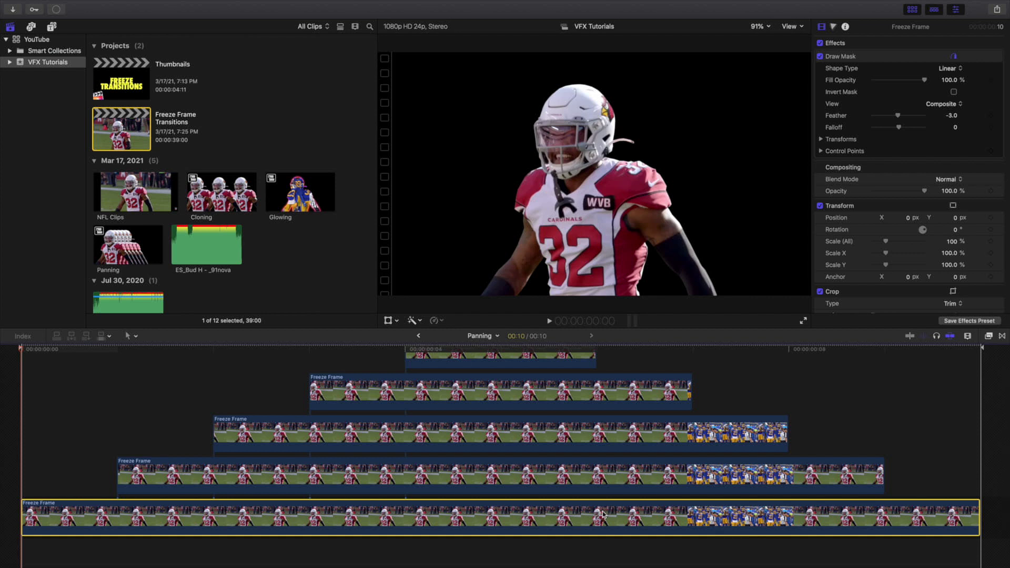
{"action": "left_click", "coordinate": [582, 468]}
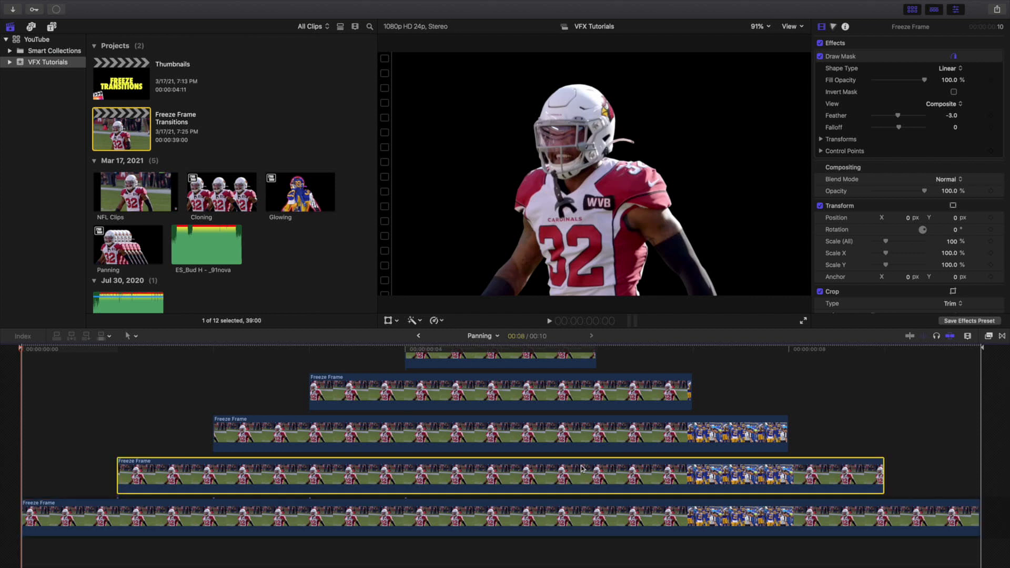
{"action": "left_click", "coordinate": [582, 433]}
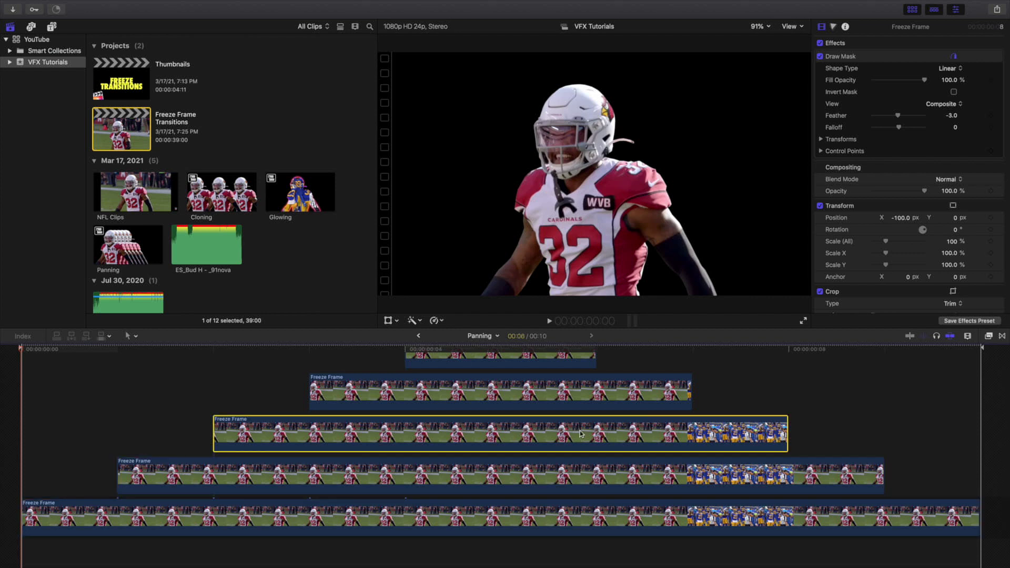
{"action": "left_click", "coordinate": [545, 401]}
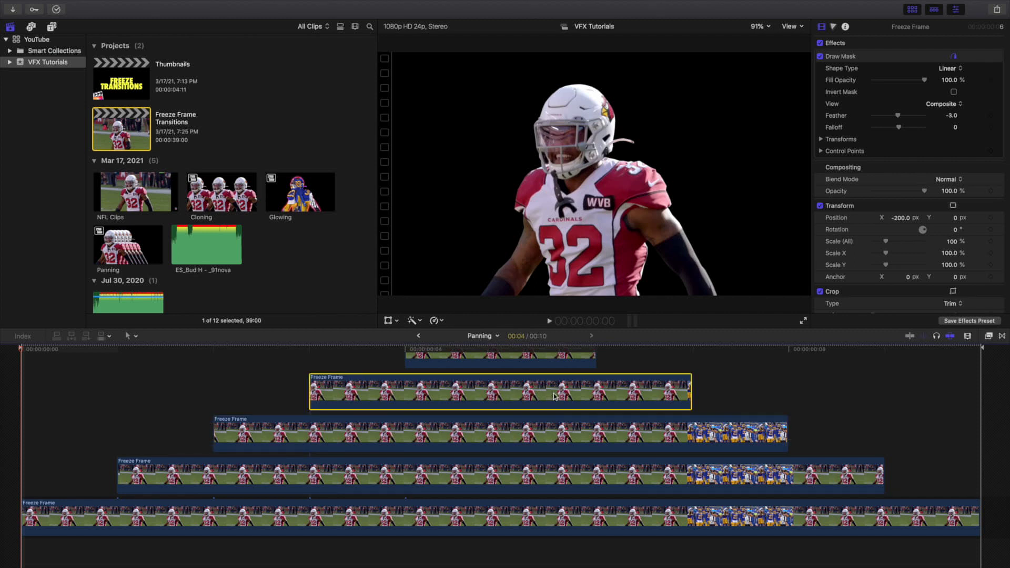
{"action": "scroll", "coordinate": [552, 374], "scroll_direction": "up", "scroll_amount": 2}
{"action": "left_click", "coordinate": [543, 371]}
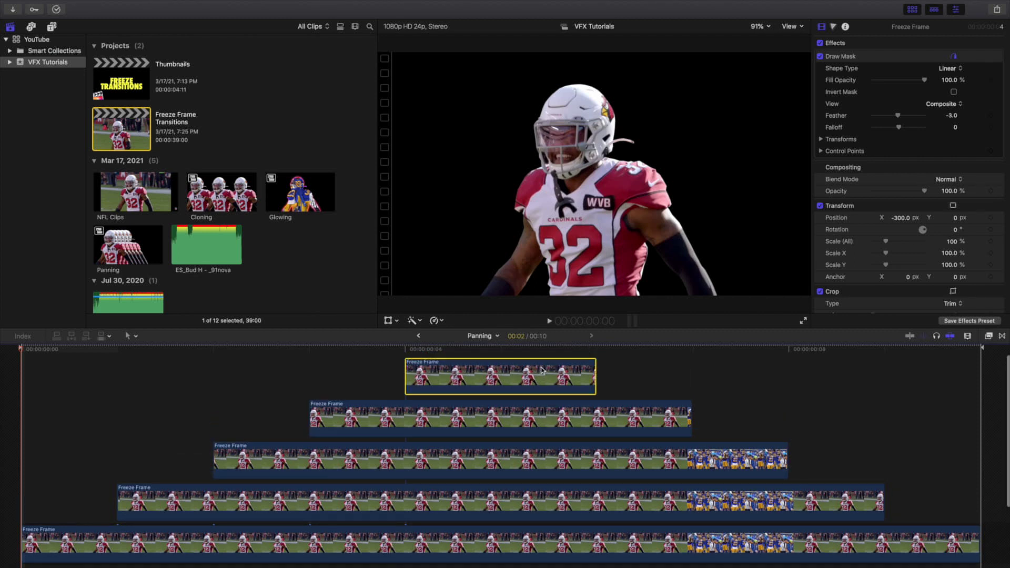
Play the Panning compound clip from its start and return to the Freeze Frame Transitions project
{"action": "left_click", "coordinate": [28, 409]}
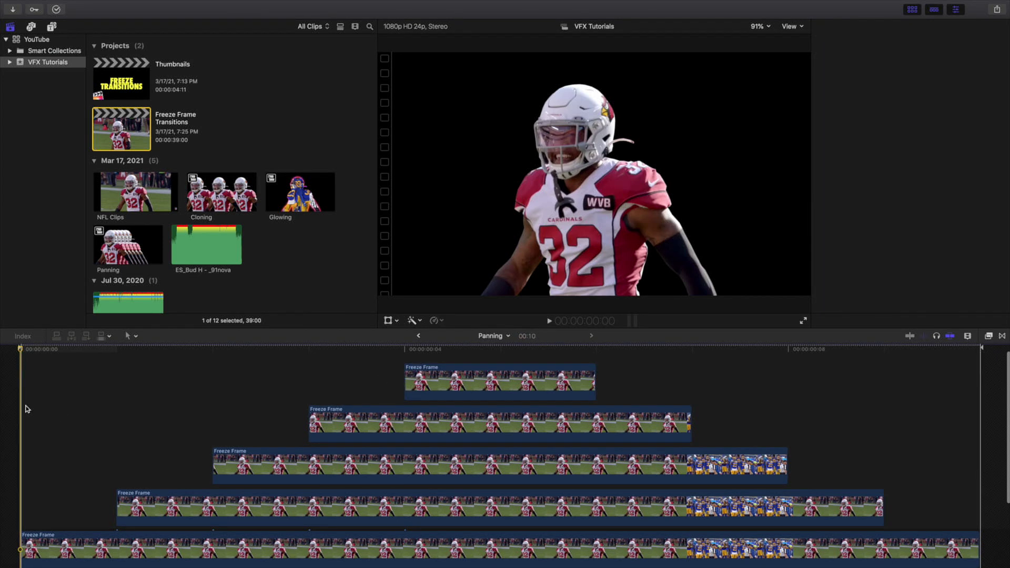
{"action": "key", "text": "space"}
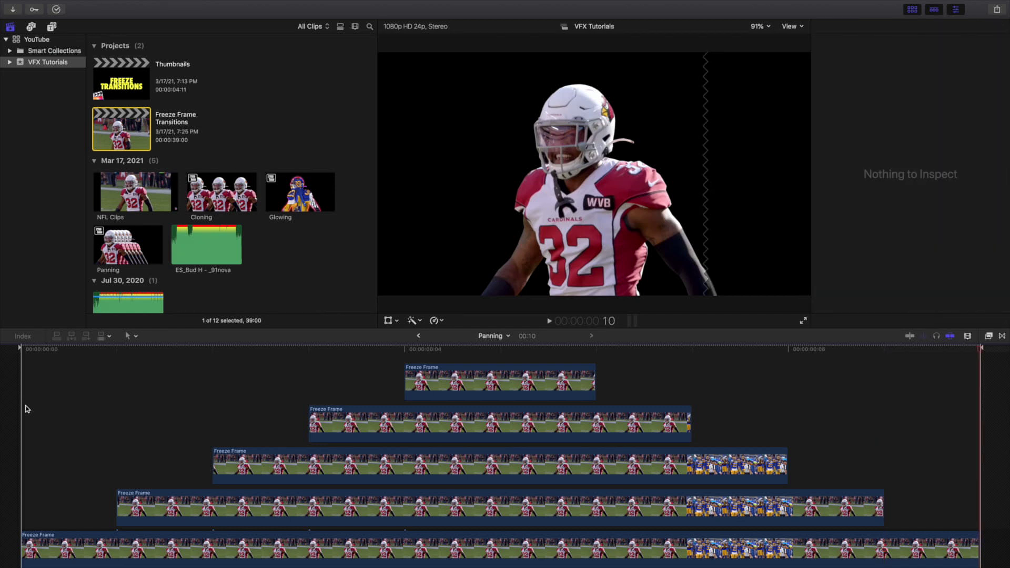
{"action": "left_click", "coordinate": [418, 335]}
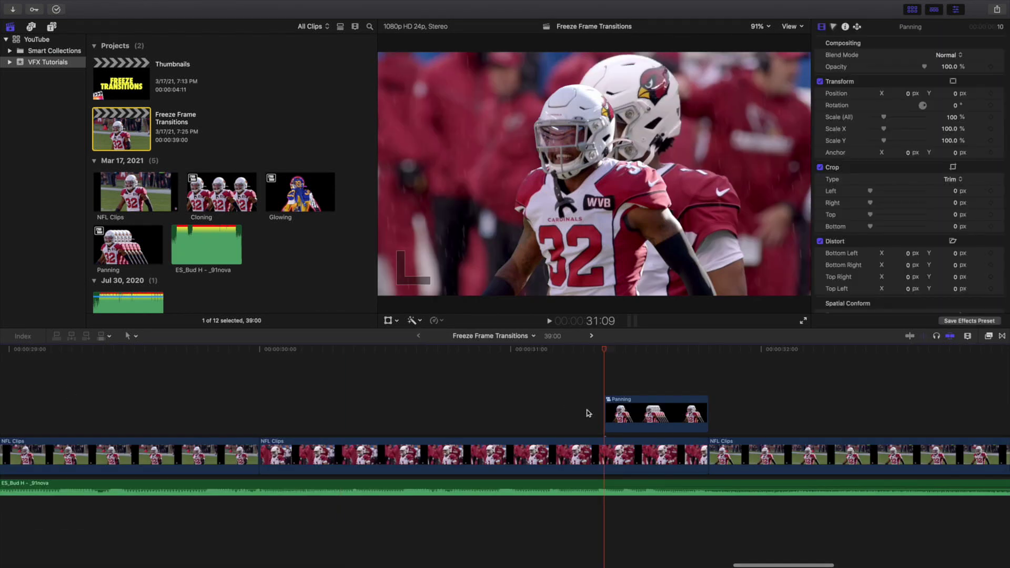
Play back the Panning transition in the project from shortly before its compound clip
{"action": "scroll", "coordinate": [606, 415], "scroll_direction": "up", "scroll_amount": 2}
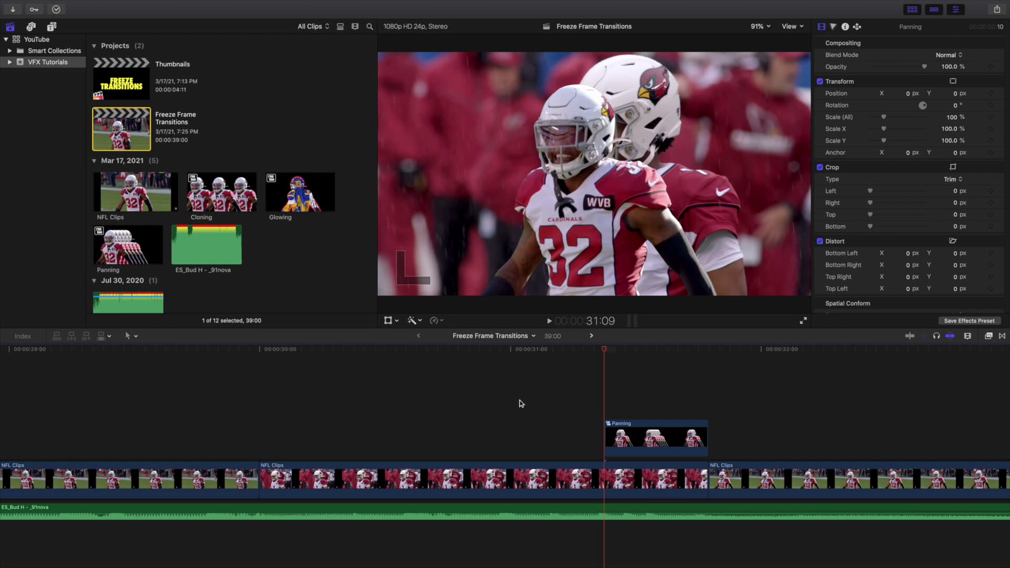
{"action": "left_click", "coordinate": [477, 370]}
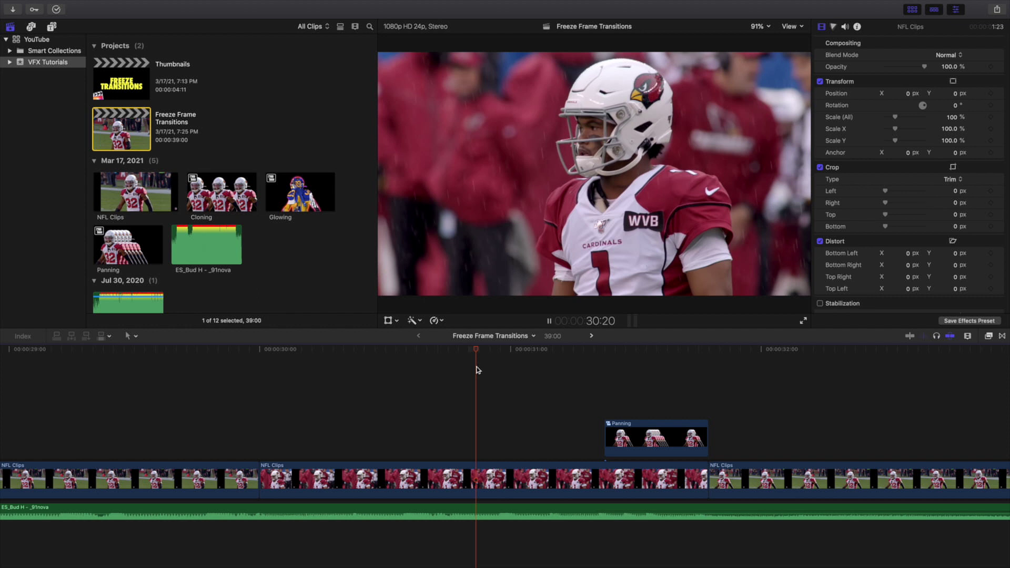
{"action": "key", "text": "space"}
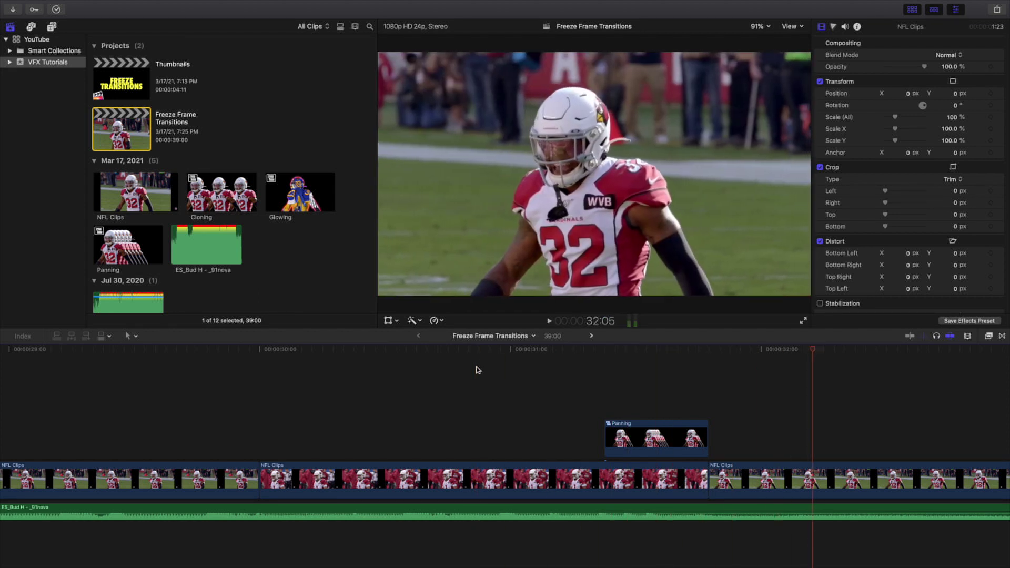
Step frame by frame through the Panning clip from its first frame to its end to examine how the copies spread and retract
{"action": "left_click", "coordinate": [604, 386]}
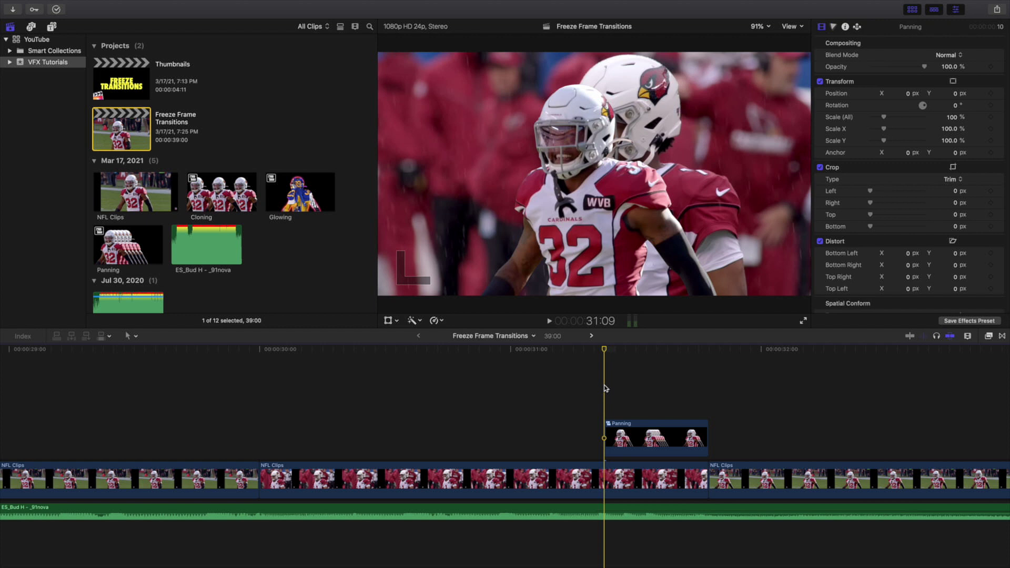
{"action": "left_click", "coordinate": [613, 435]}
{"action": "left_click", "coordinate": [600, 392]}
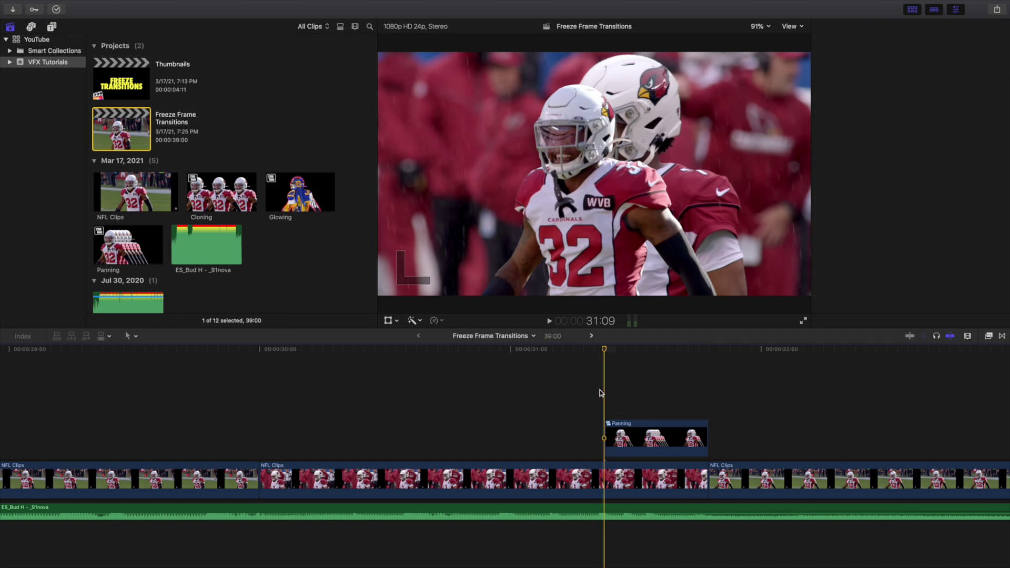
{"action": "key", "text": "Right"}
{"action": "key", "text": "Right"}
{"action": "key", "text": "Right"}
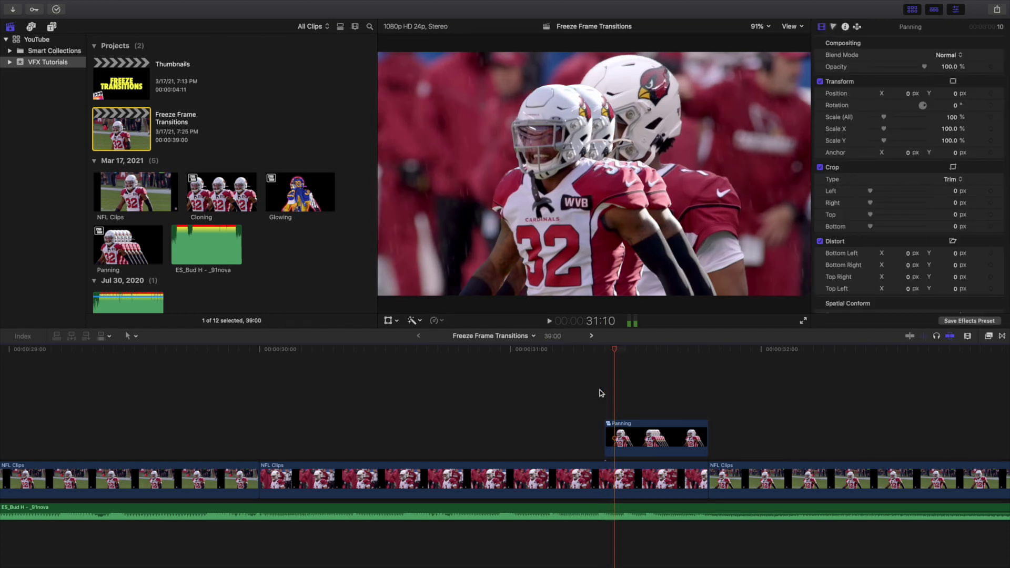
{"action": "key", "text": "Right"}
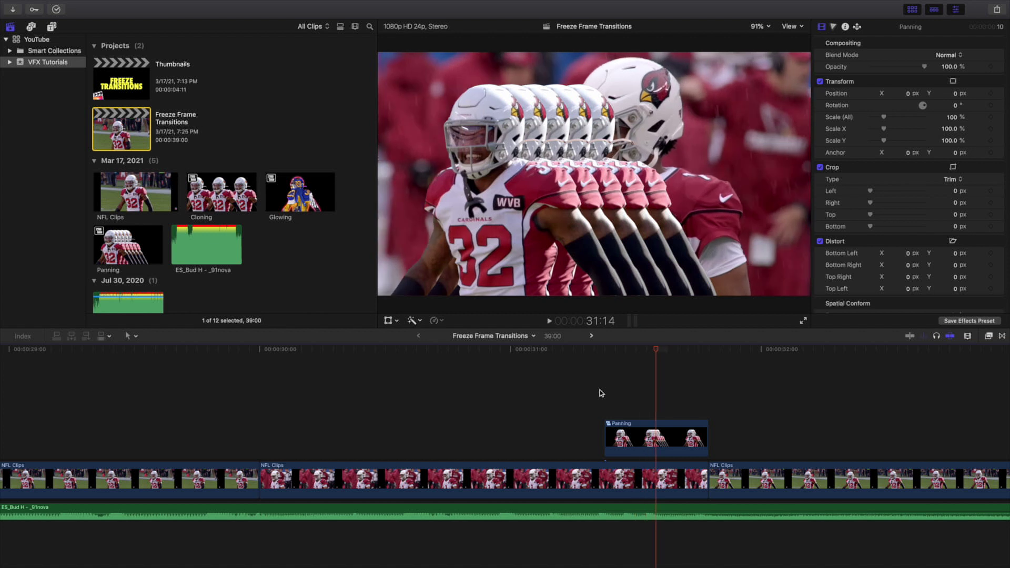
{"action": "key", "text": "Right"}
{"action": "key", "text": "Right"}
{"action": "key", "text": "Right"}
{"action": "key", "text": "Right"}
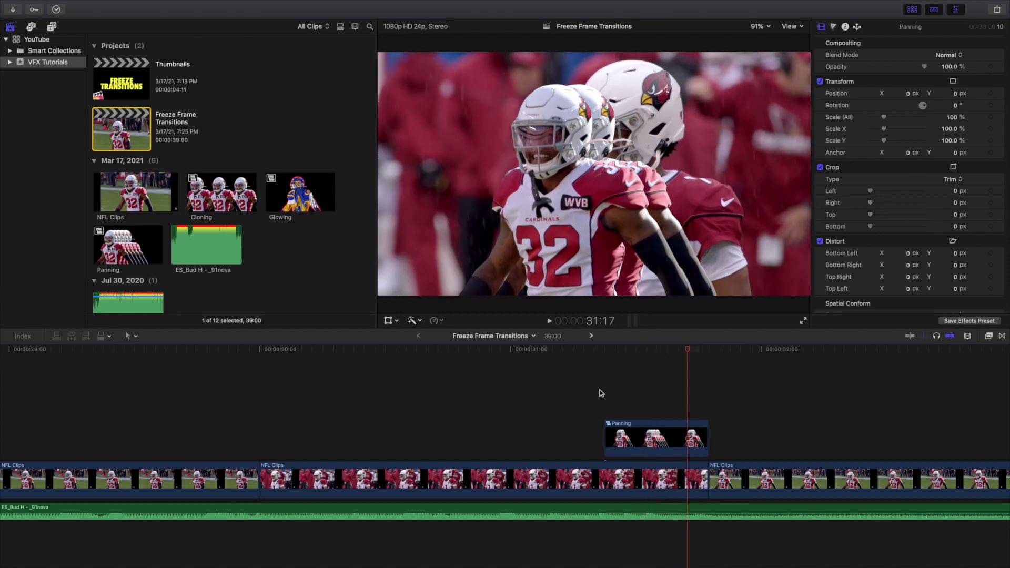
{"action": "key", "text": "Right"}
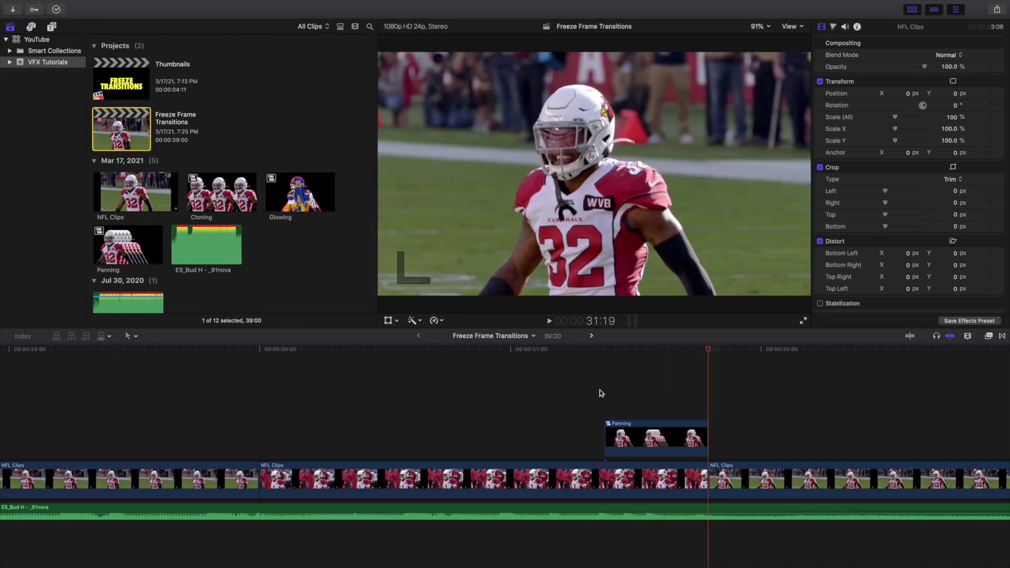
Stop playback of the full project and return the playhead to its beginning
{"action": "key", "text": "super+minus"}
{"action": "key", "text": "super+minus"}
{"action": "key", "text": "super+minus"}
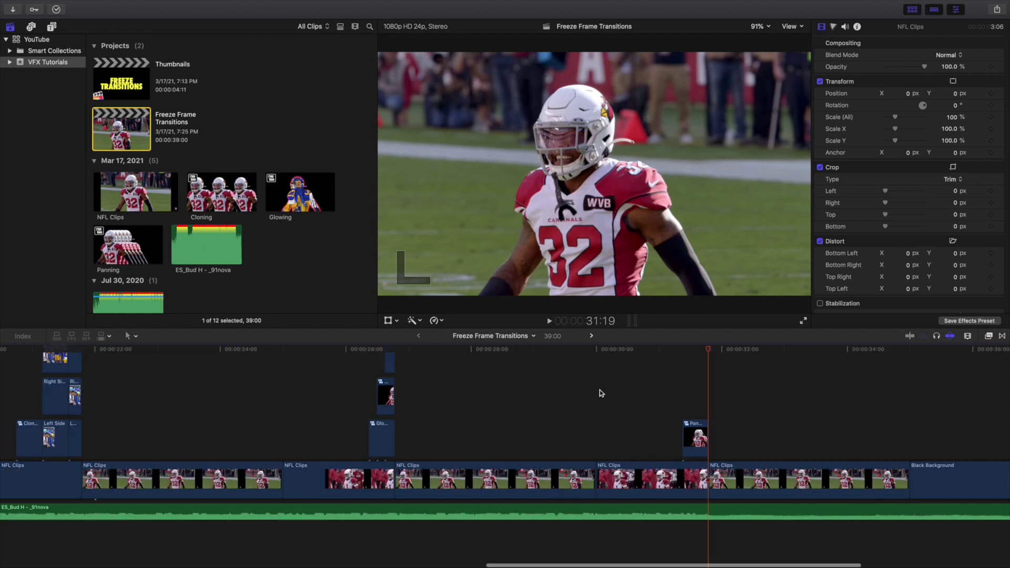
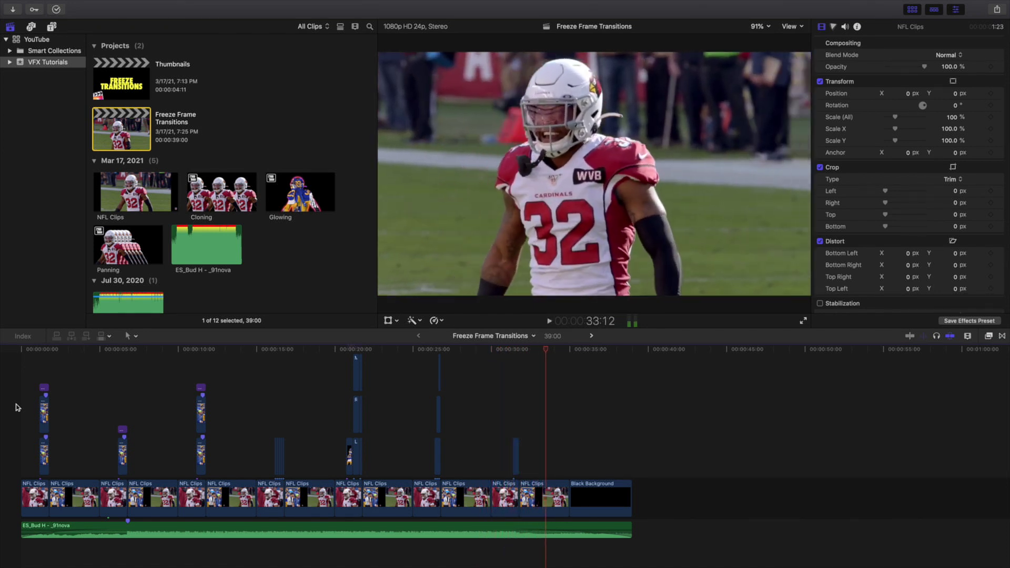
{"action": "key", "text": "space"}
{"action": "key", "text": "Home"}
{"action": "key", "text": "super+equal"}
{"action": "key", "text": "super+equal"}
{"action": "key", "text": "super+equal"}
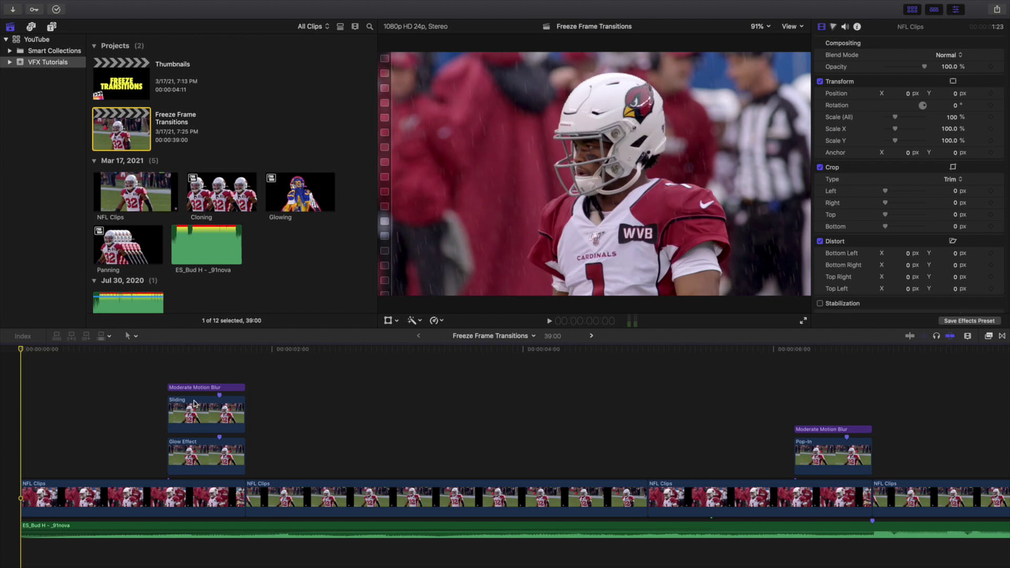
{"action": "key", "text": "super+minus"}
{"action": "key", "text": "super+minus"}
{"action": "key", "text": "super+minus"}
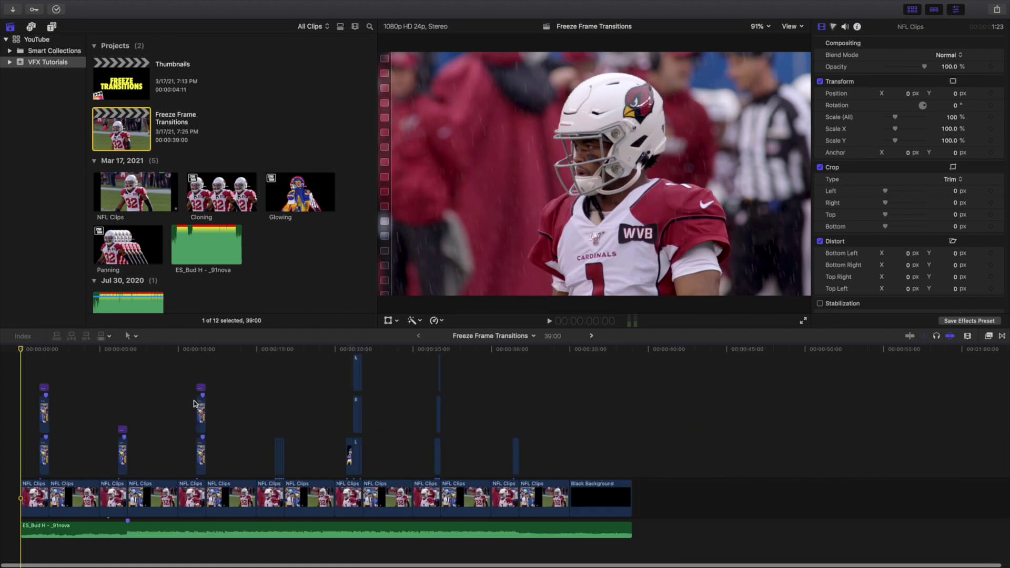